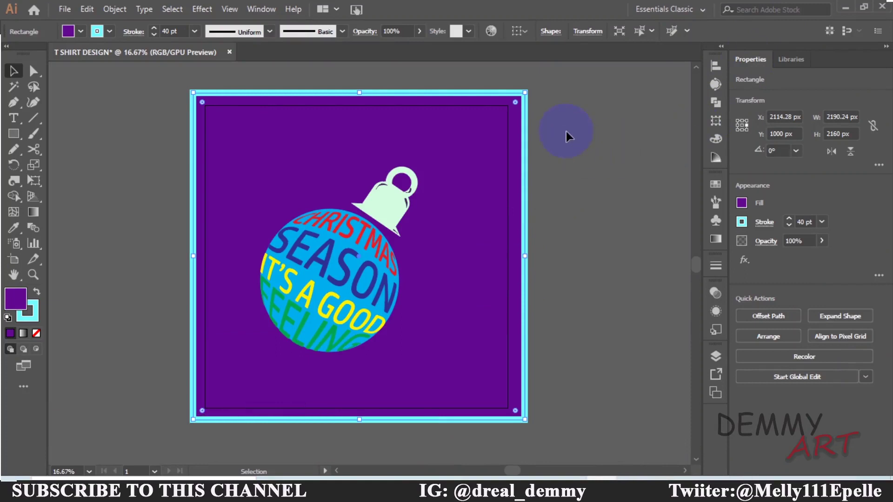
# Drag two corners of the purple background rectangle inward to about a 2045 px square.
pyautogui.moveTo(525, 92); pyautogui.dragTo(511, 101)
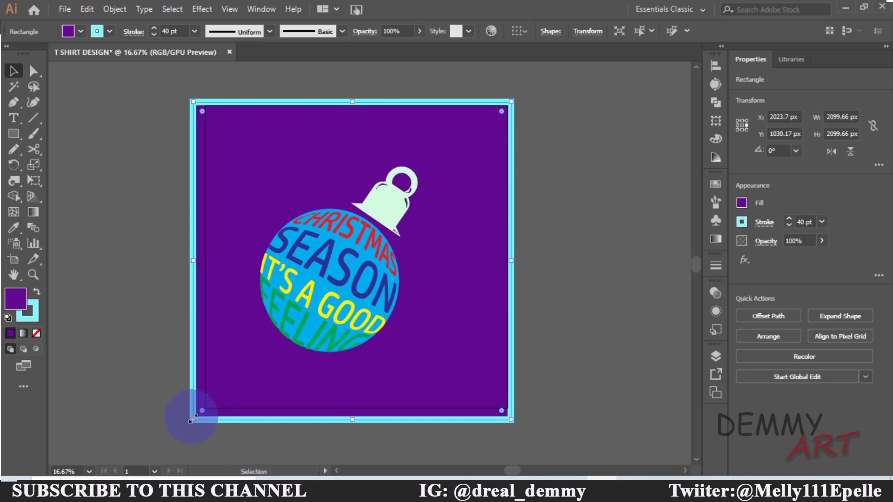
pyautogui.moveTo(193, 418); pyautogui.dragTo(202, 412)
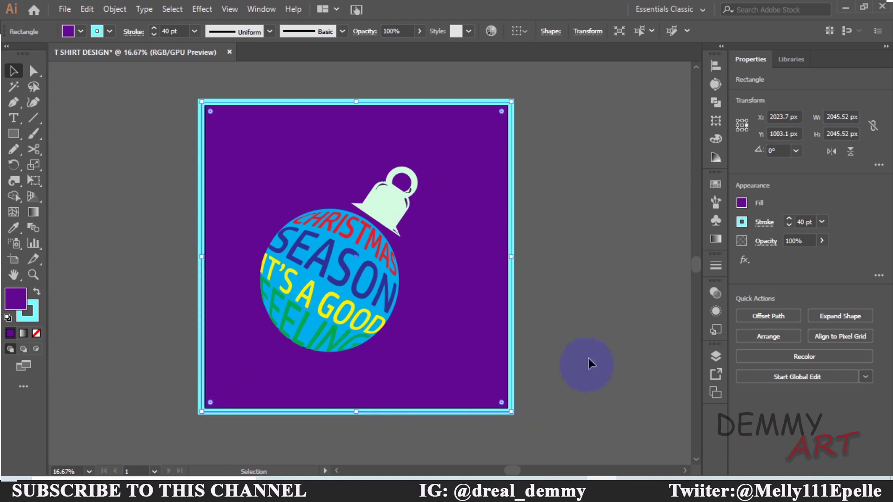
pyautogui.click(590, 328)
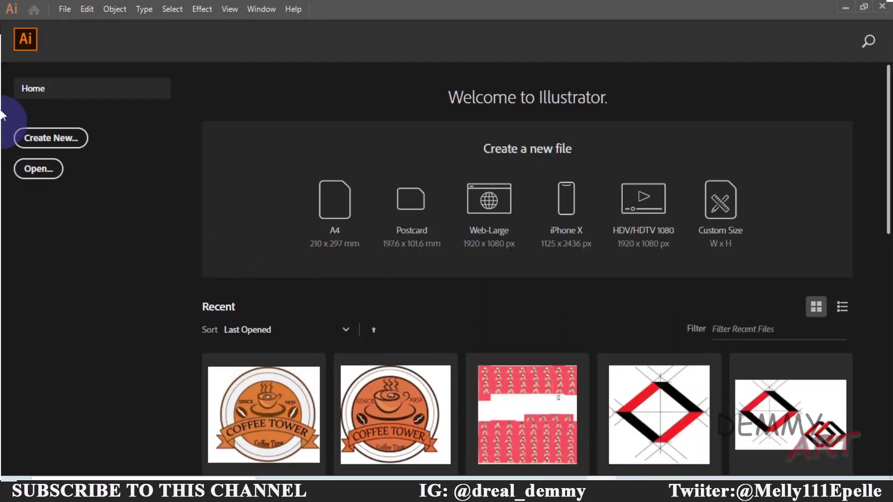
# Create a 2000 × 2000 px document, renaming Untitled-3 to 'T SHIRT DESIGN'.
pyautogui.click(64, 9)
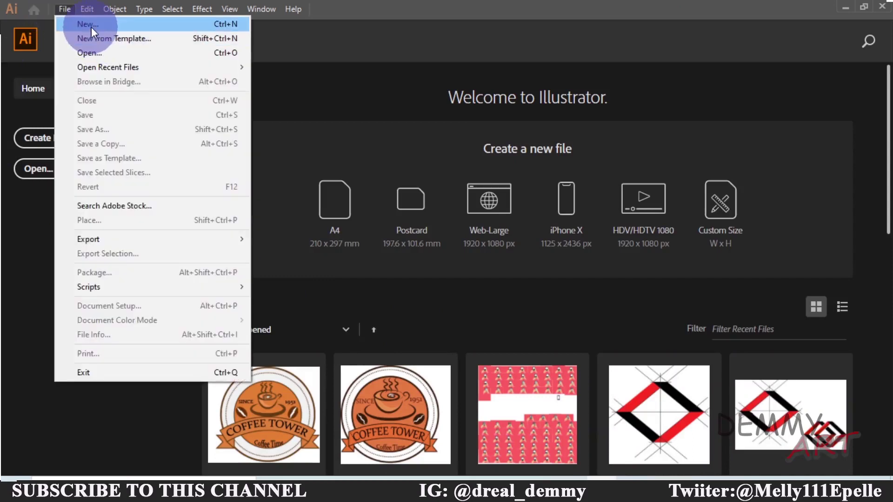
pyautogui.click(91, 27)
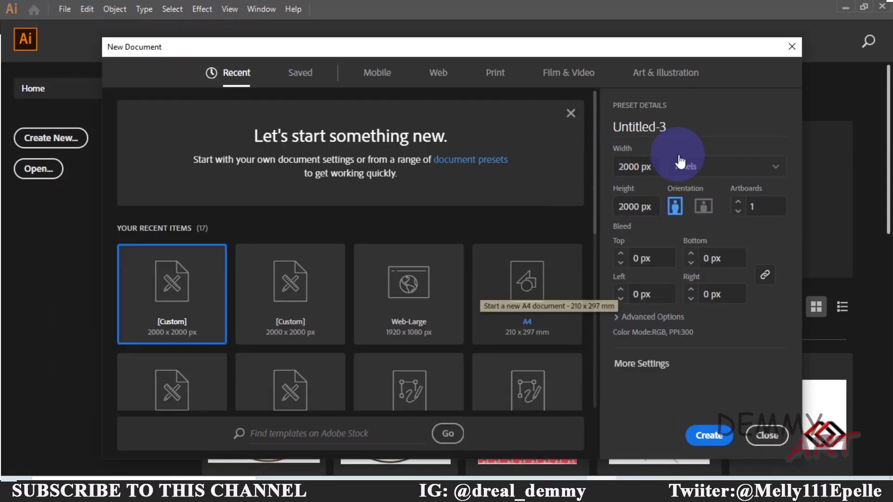
pyautogui.click(673, 123)
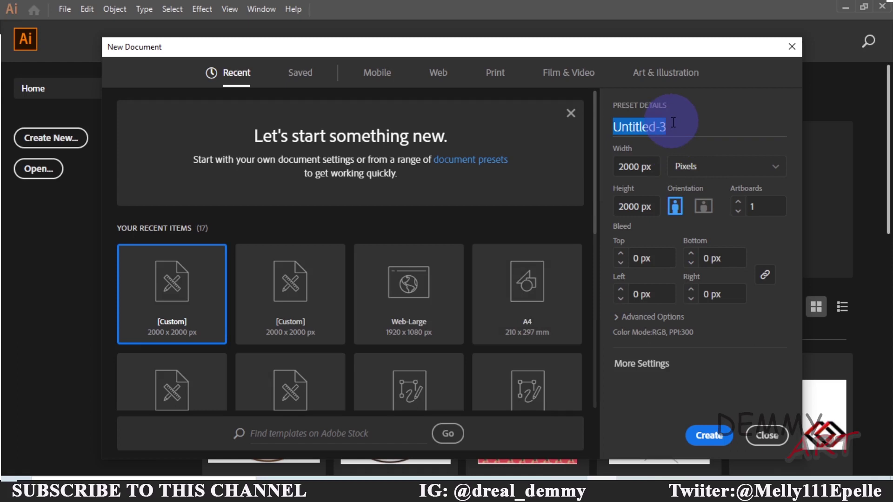
pyautogui.press('BackSpace')
pyautogui.write('T SHIRT DESIGN')
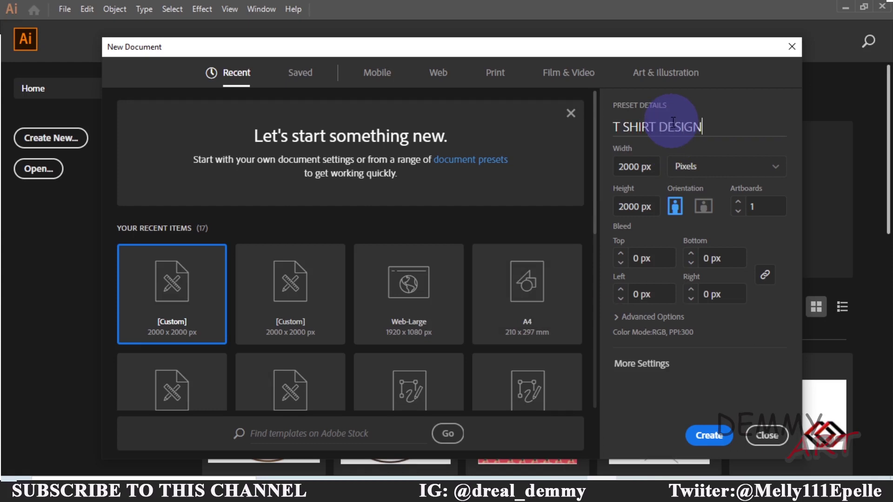
pyautogui.click(670, 120)
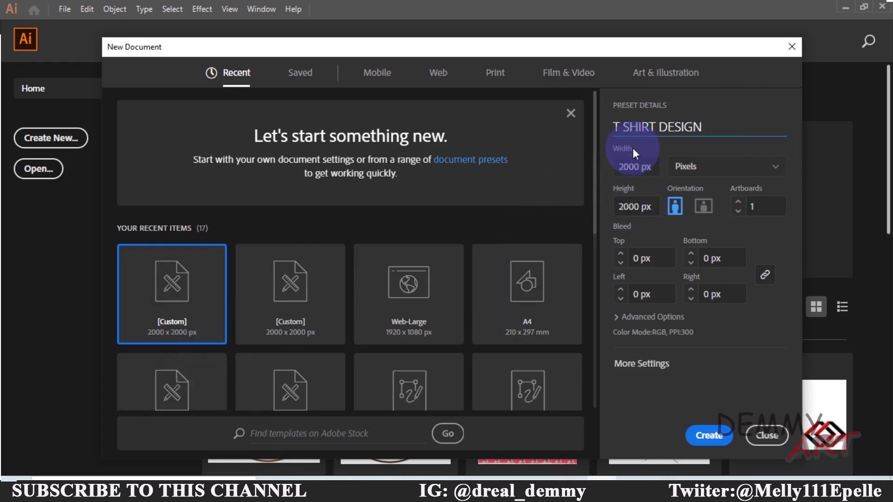
pyautogui.click(712, 436)
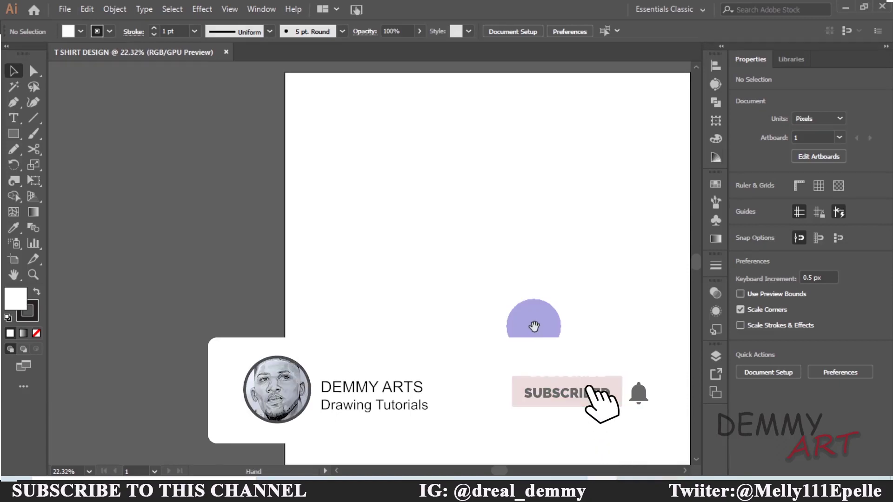
# Center the artboard and place 'Lorem ipsum' placeholder text on it.
pyautogui.moveTo(534, 325); pyautogui.dragTo(459, 314)
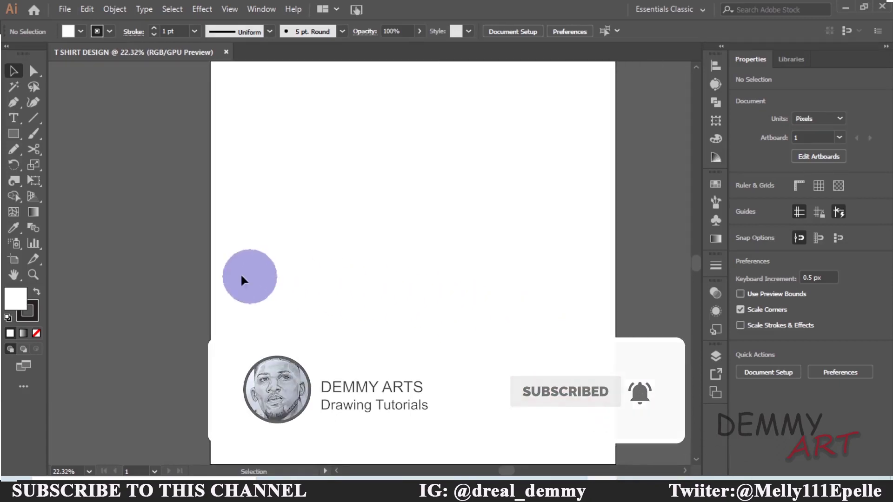
pyautogui.click(13, 118)
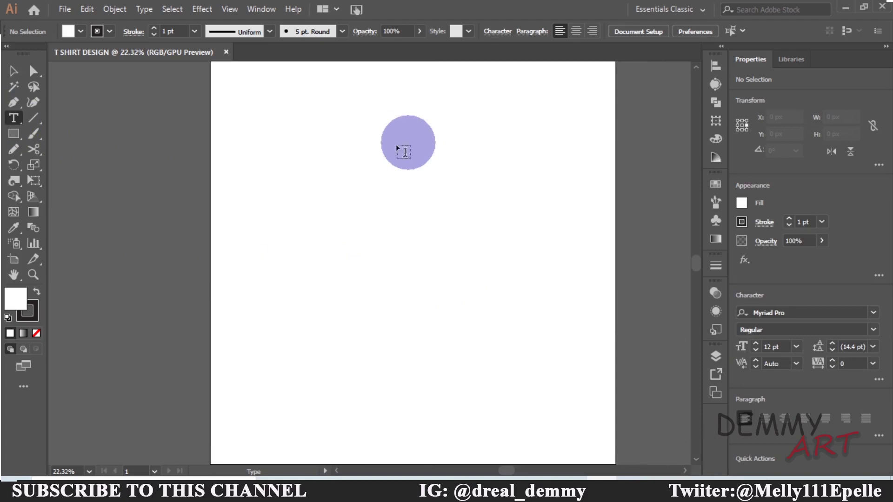
pyautogui.click(324, 153)
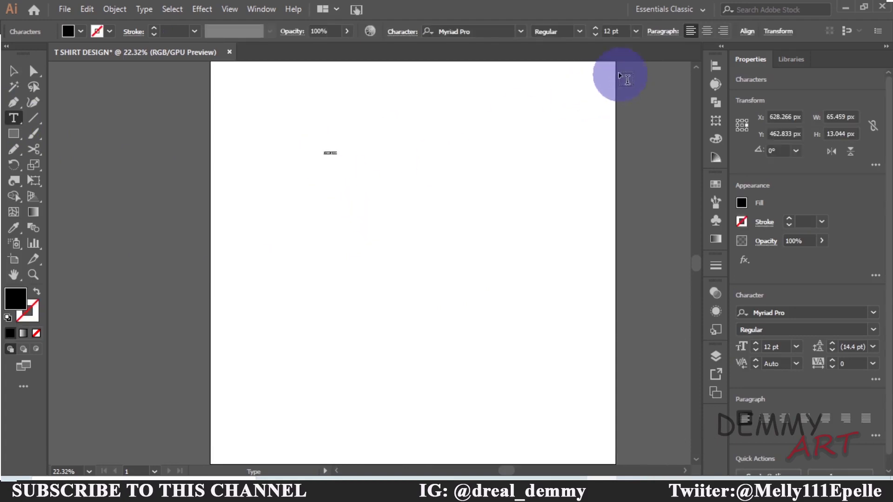
# Enlarge the placeholder text from 72 pt up to 133 pt.
pyautogui.click(594, 28)
pyautogui.click(636, 31)
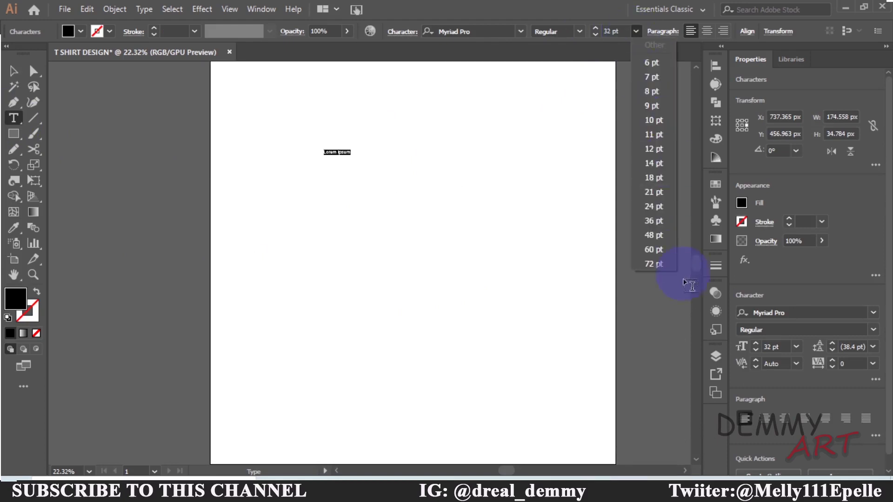
pyautogui.click(654, 265)
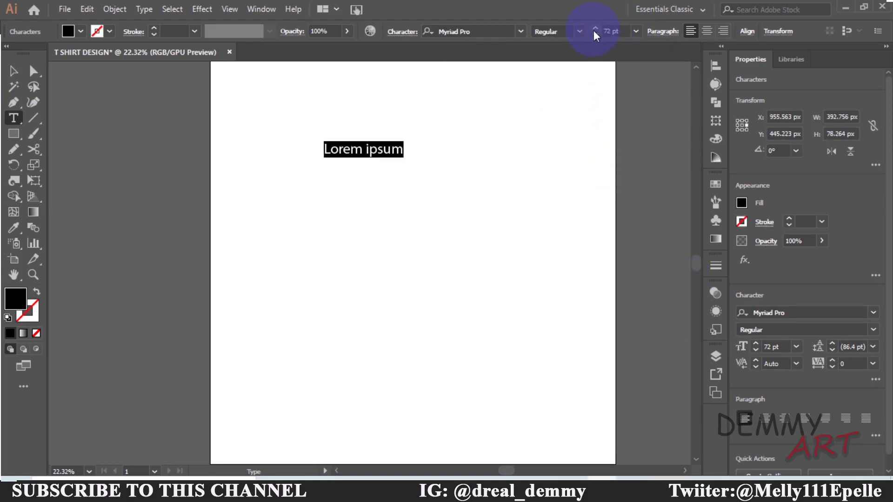
pyautogui.moveTo(595, 28); pyautogui.dragTo(595, 29)
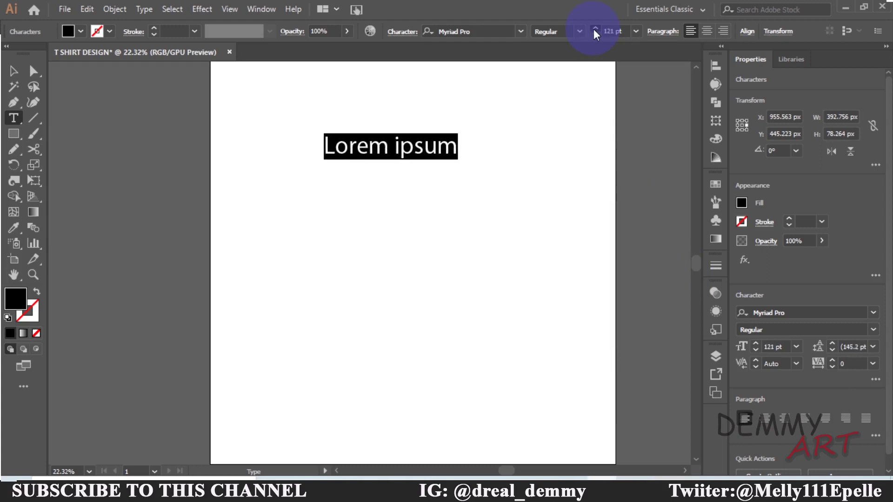
pyautogui.moveTo(594, 29); pyautogui.dragTo(594, 28)
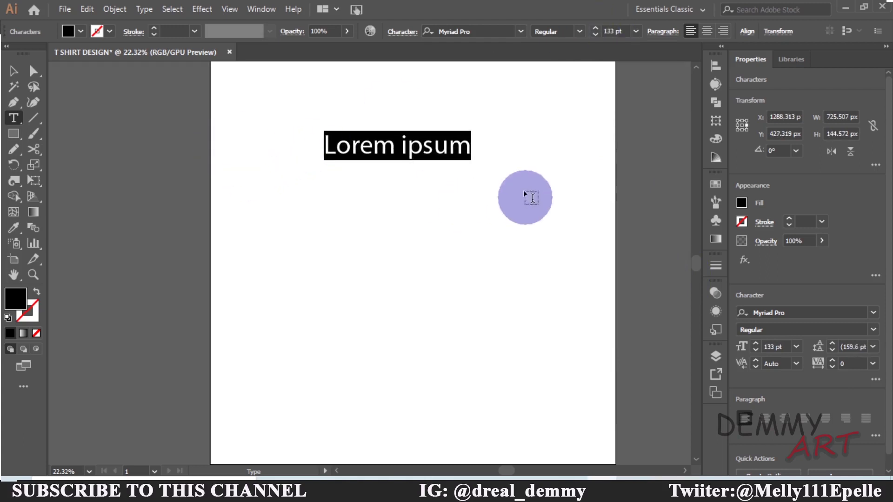
pyautogui.click(469, 142)
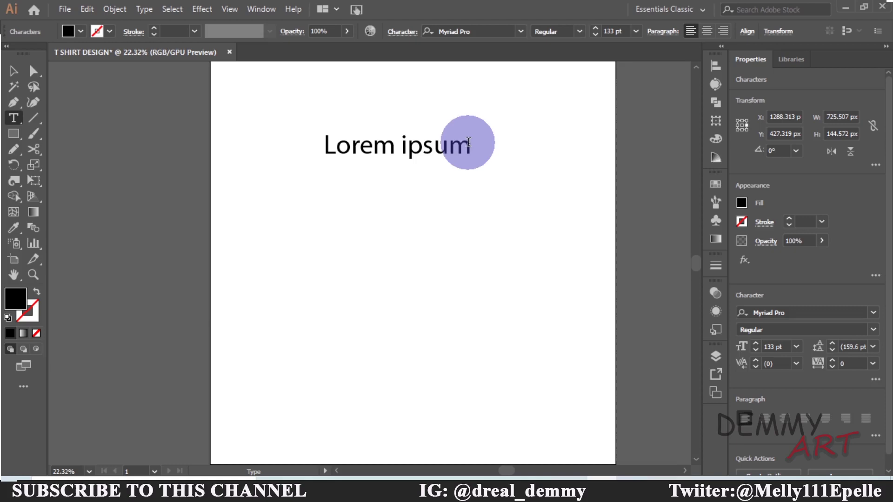
# Replace the placeholder with HP Simplified text, typing CHRISTMAS and starting a new line.
pyautogui.press('BackSpace')
pyautogui.press('BackSpace')
pyautogui.press('BackSpace')
pyautogui.press('BackSpace')
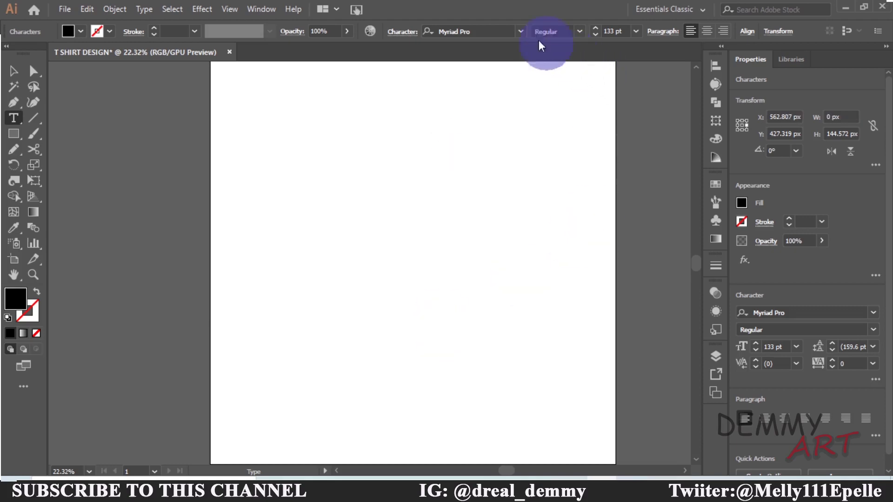
pyautogui.click(521, 31)
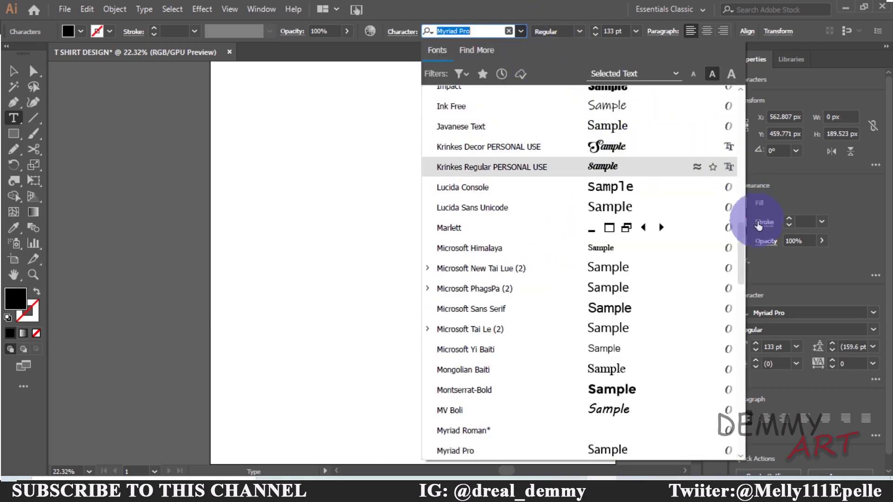
pyautogui.moveTo(742, 229); pyautogui.dragTo(731, 94)
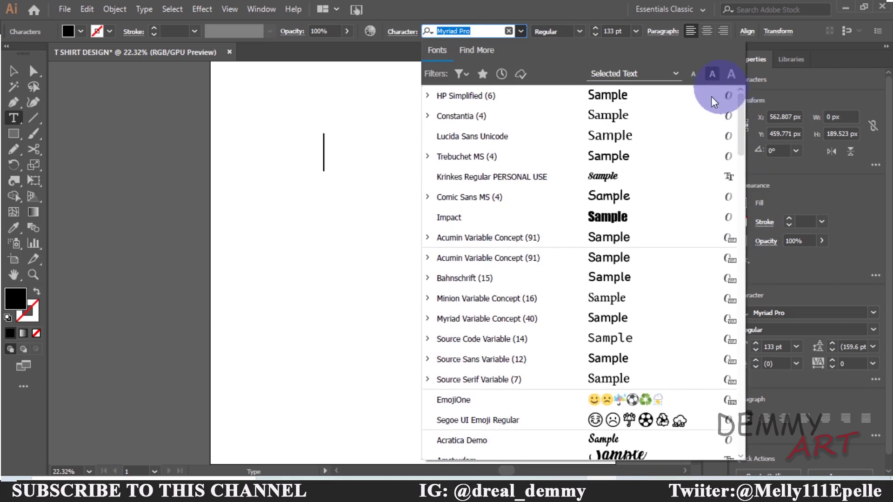
pyautogui.click(553, 99)
pyautogui.write('CHRIS')
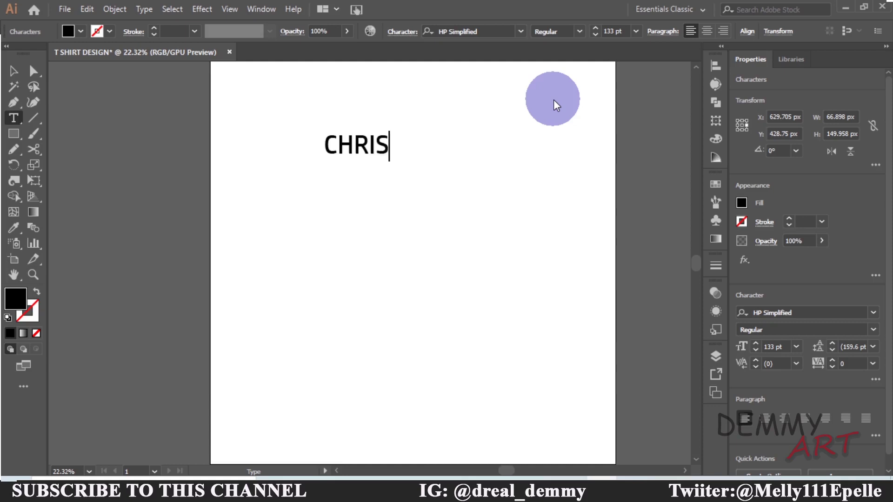
pyautogui.write('TMA')
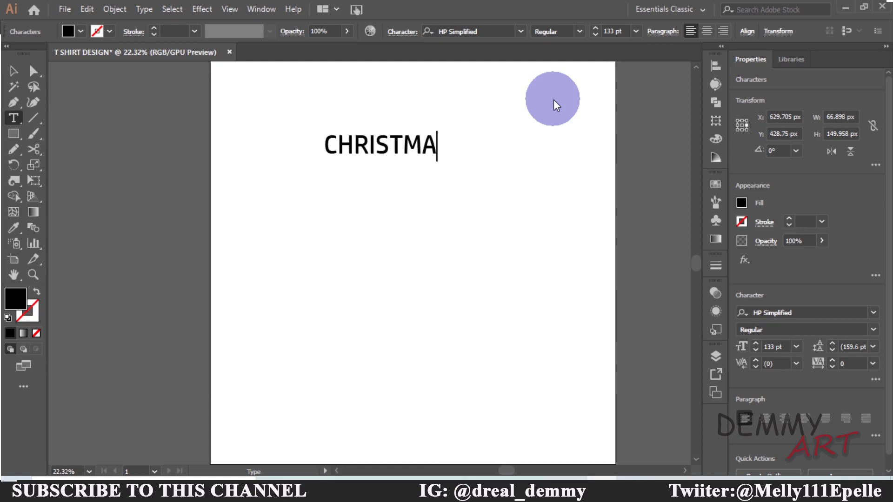
pyautogui.write('S')
pyautogui.press('Return')
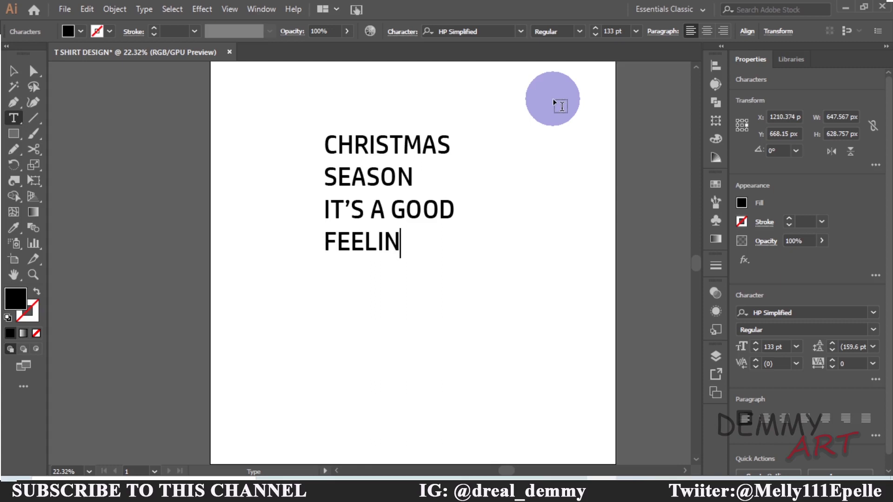
# Select the word CHRISTMAS and colour it red.
pyautogui.click(12, 72)
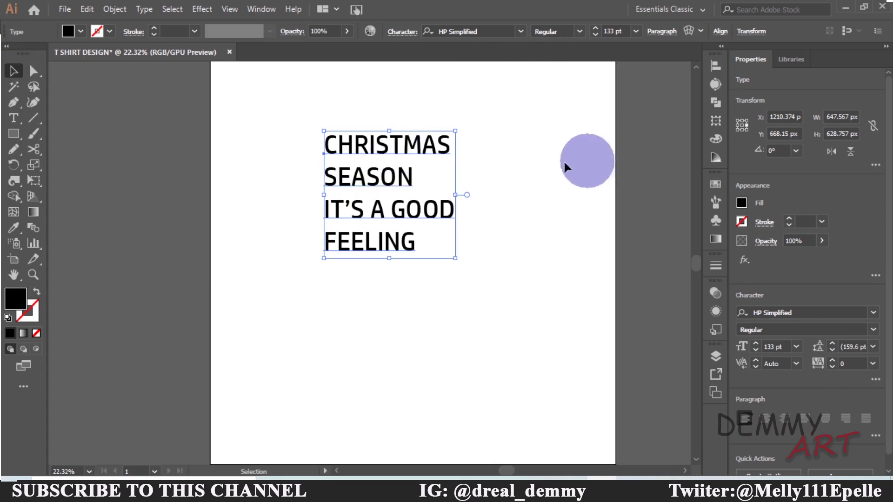
pyautogui.click(555, 164)
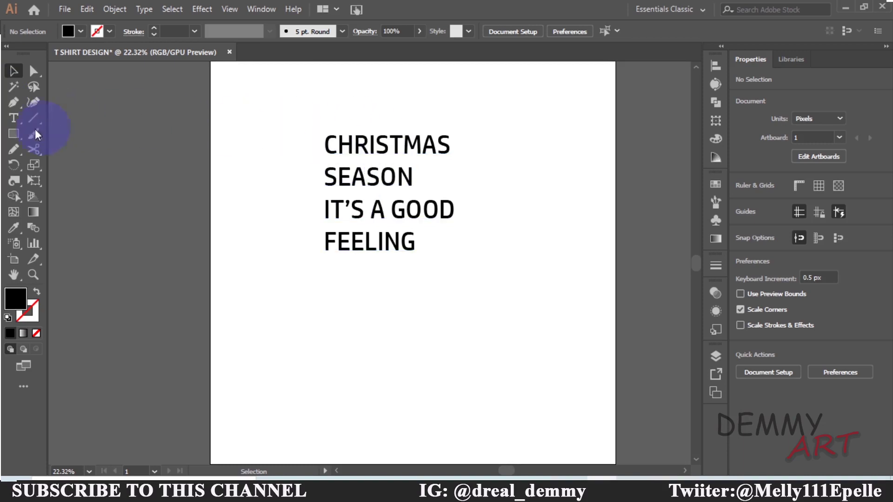
pyautogui.click(354, 170)
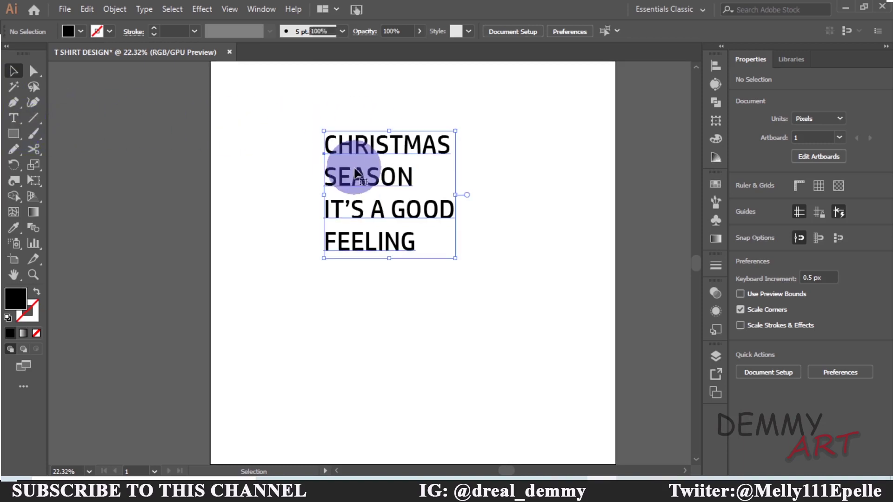
pyautogui.click(11, 122)
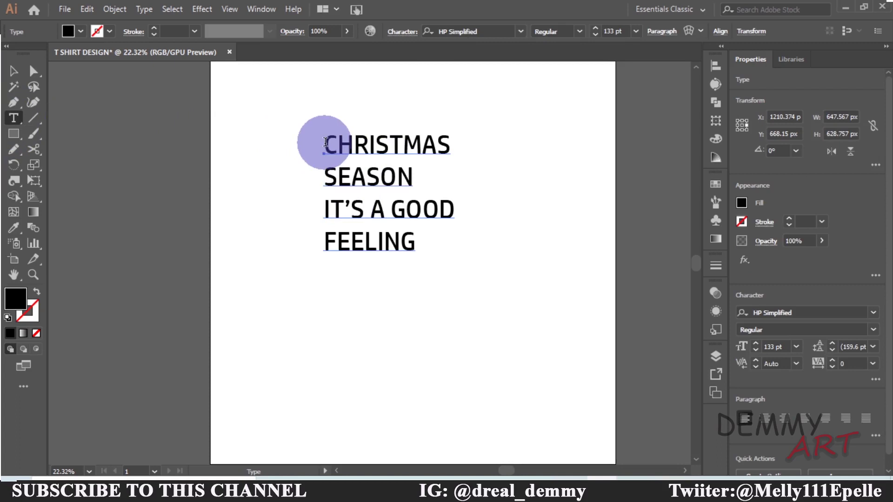
pyautogui.moveTo(326, 142); pyautogui.dragTo(447, 141)
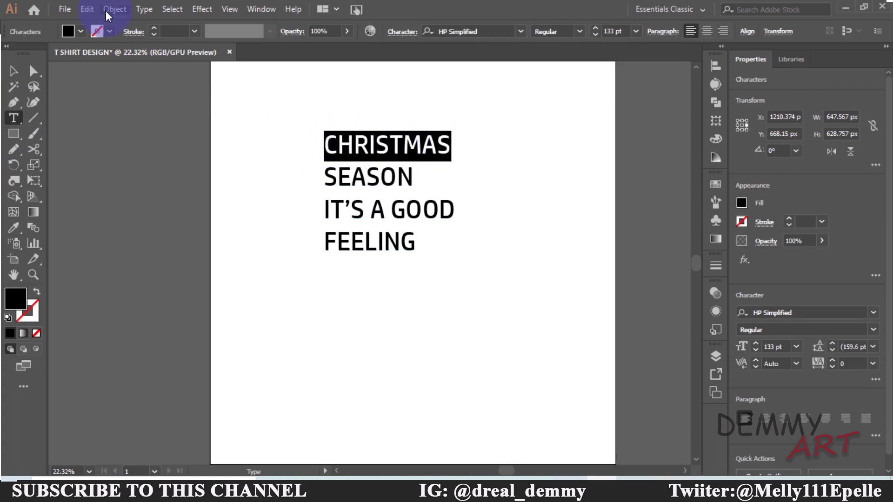
pyautogui.click(81, 31)
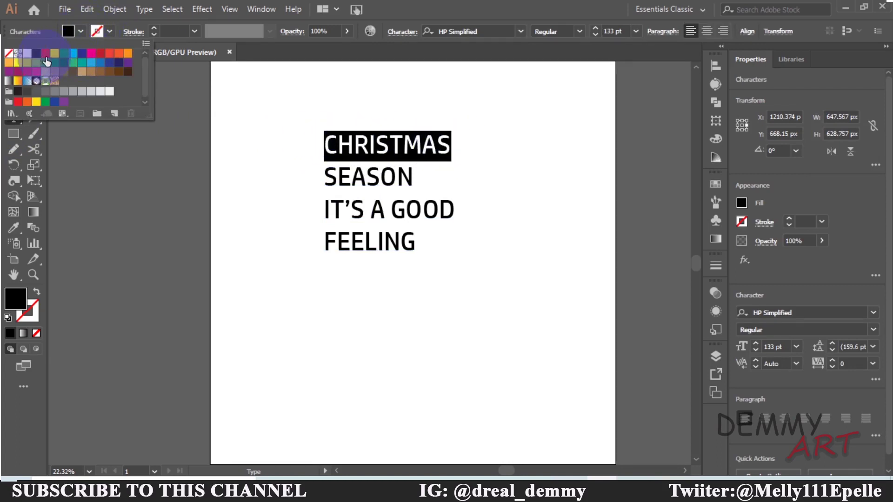
pyautogui.click(45, 54)
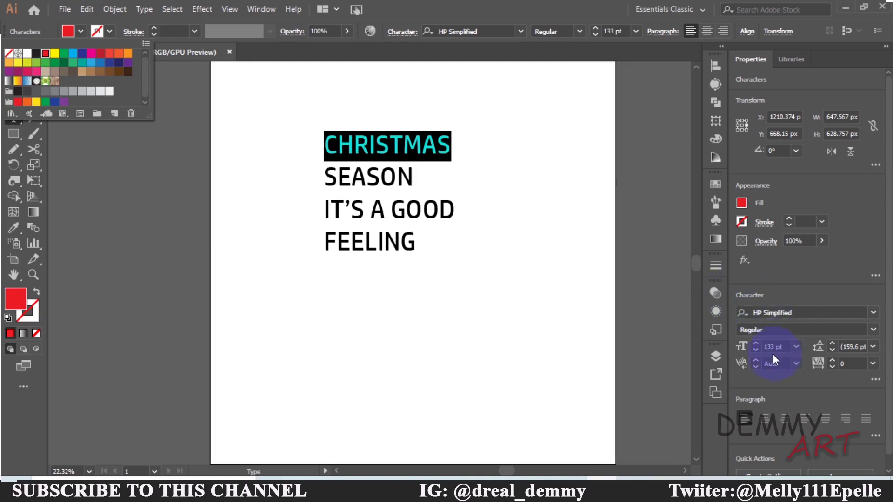
# Enlarge CHRISTMAS to 144 pt and return to the Selection tool.
pyautogui.click(755, 344)
pyautogui.click(756, 344)
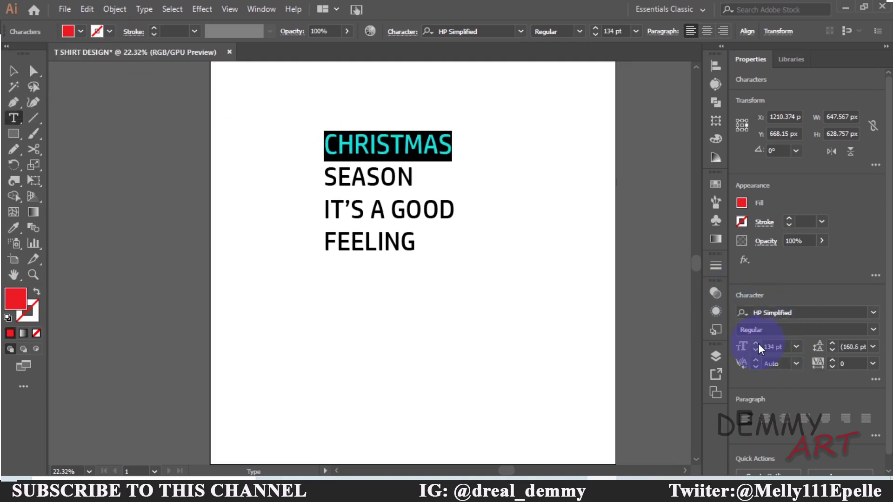
pyautogui.click(758, 344)
pyautogui.click(758, 344)
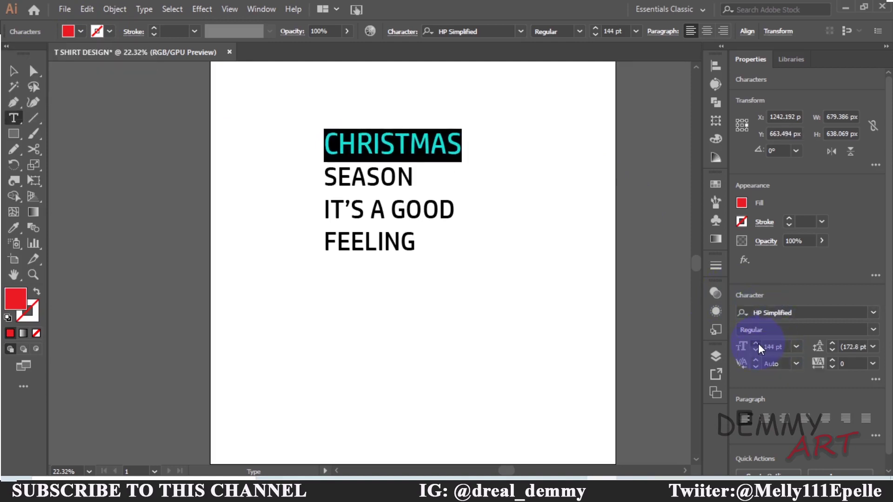
pyautogui.click(12, 122)
pyautogui.click(5, 79)
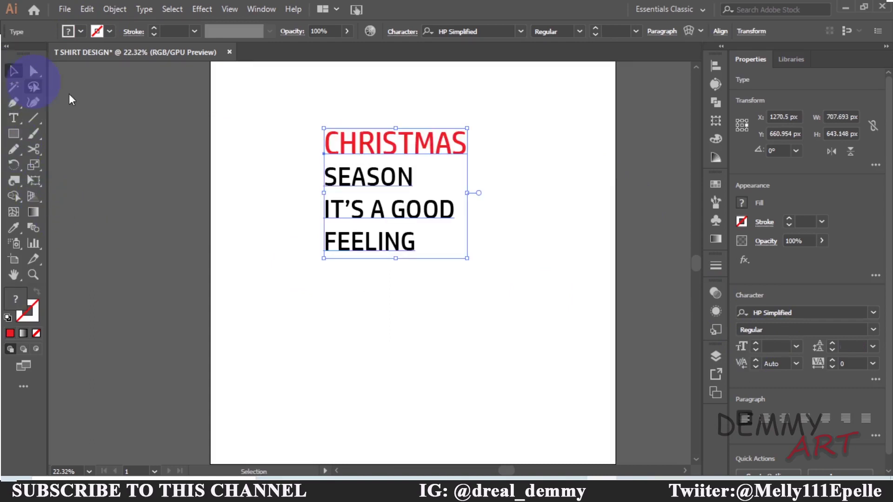
# Colour SEASON navy blue, enlarge it and tighten its leading.
pyautogui.click(14, 118)
pyautogui.moveTo(324, 177); pyautogui.dragTo(413, 176)
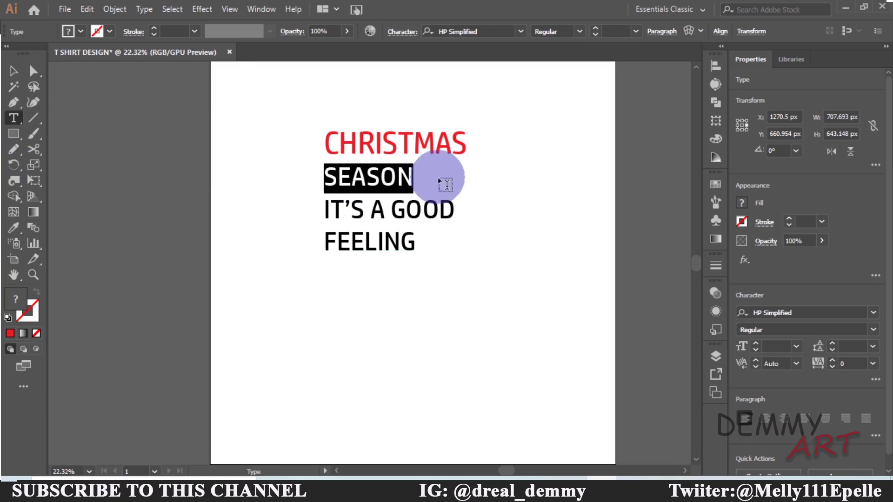
pyautogui.click(81, 31)
pyautogui.click(74, 60)
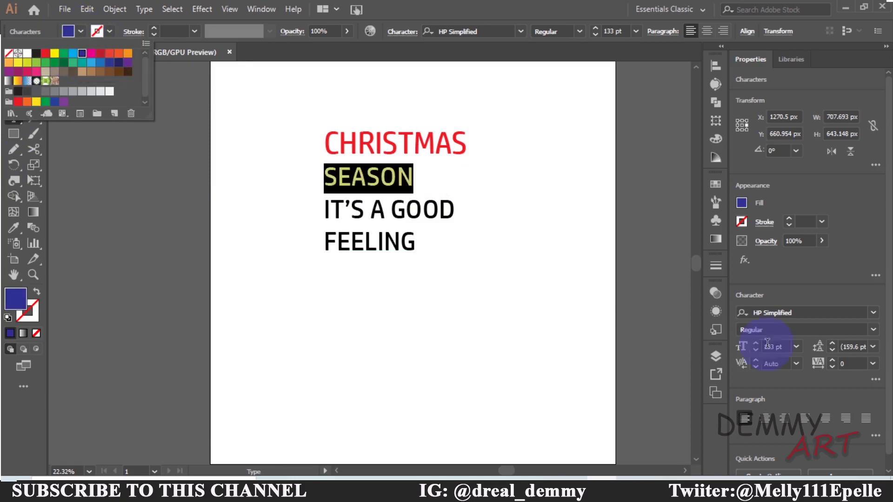
pyautogui.click(755, 344)
pyautogui.click(830, 348)
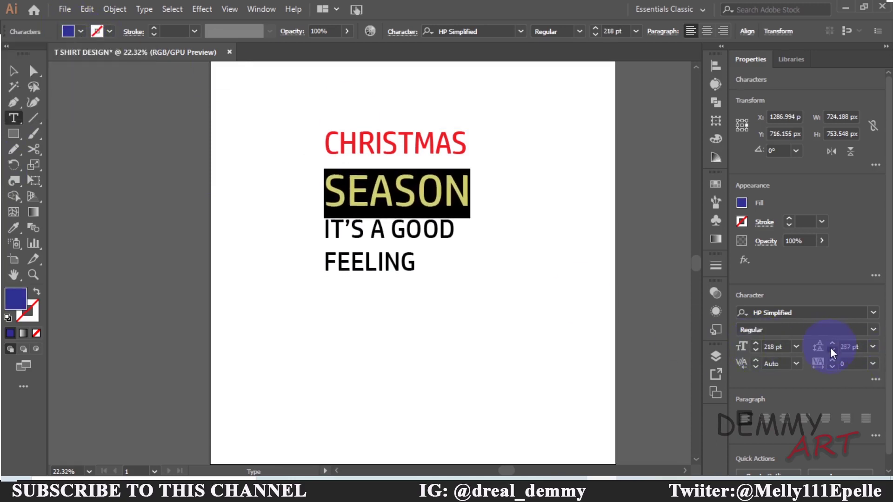
pyautogui.press('Escape')
pyautogui.doubleClick(411, 181)
pyautogui.click(745, 260)
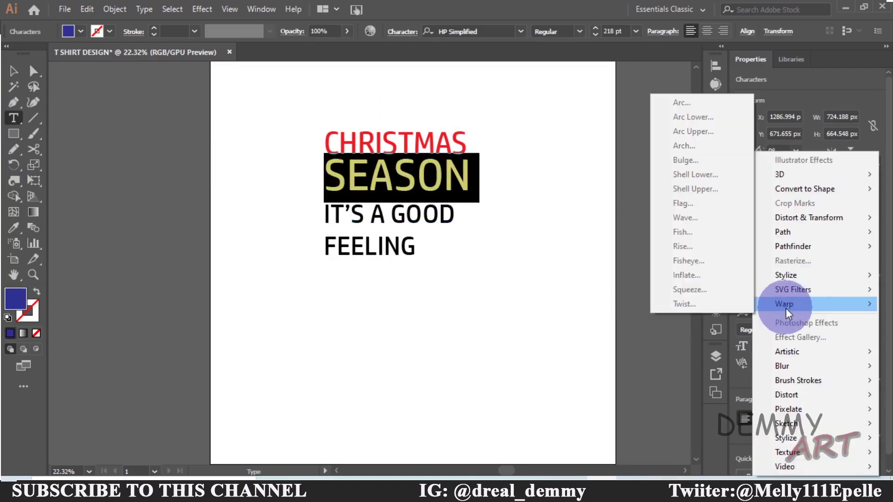
pyautogui.press('Escape')
# Colour IT'S A GOOD yellow, enlarge it and tighten its leading.
pyautogui.moveTo(325, 214); pyautogui.dragTo(454, 214)
pyautogui.click(80, 31)
pyautogui.click(18, 62)
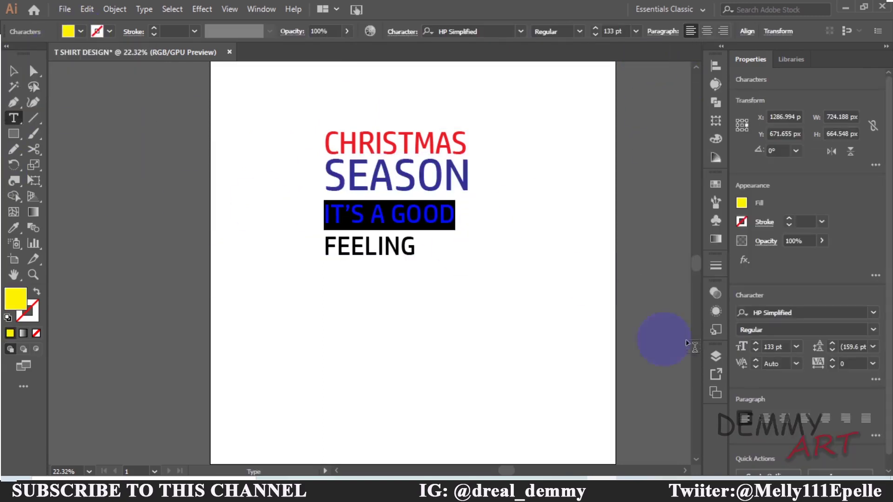
pyautogui.click(755, 344)
pyautogui.click(832, 350)
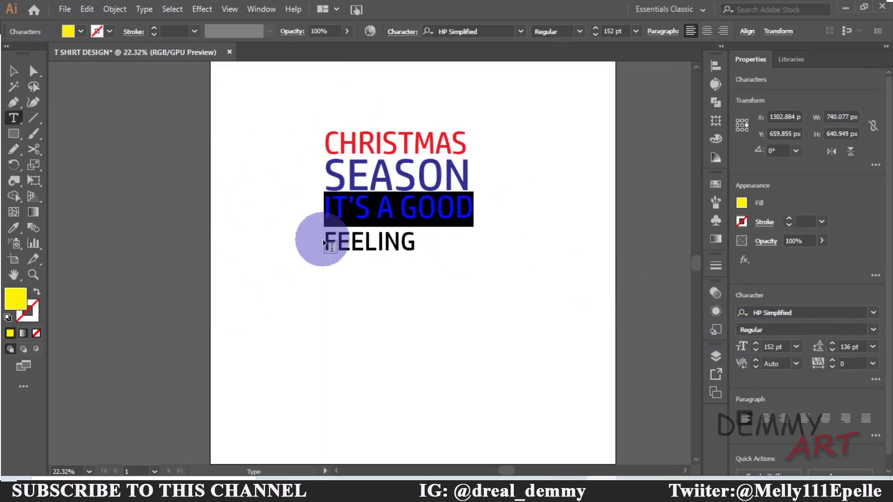
# Colour FEELING green and enlarge it with adjusted line spacing.
pyautogui.moveTo(321, 241); pyautogui.dragTo(417, 242)
pyautogui.click(80, 31)
pyautogui.click(25, 61)
pyautogui.click(830, 352)
pyautogui.click(756, 344)
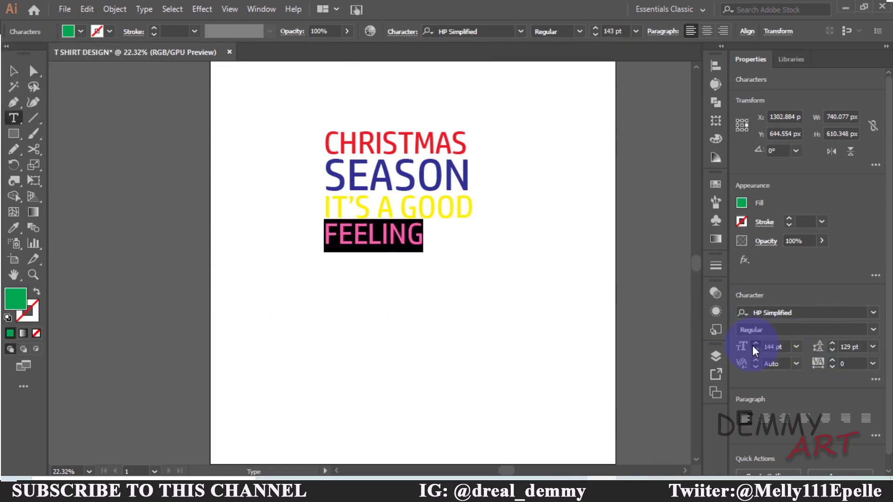
pyautogui.click(832, 345)
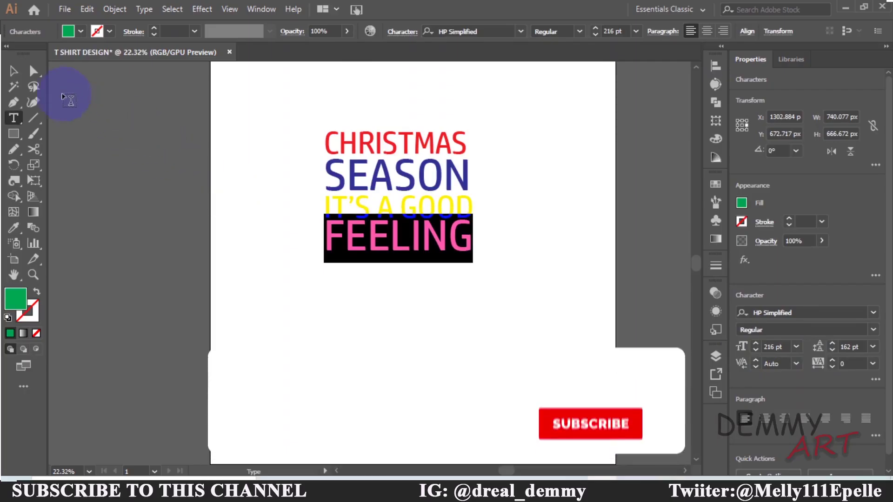
pyautogui.click(13, 70)
# Move the four-line text block toward the lower left of the artboard.
pyautogui.click(372, 281)
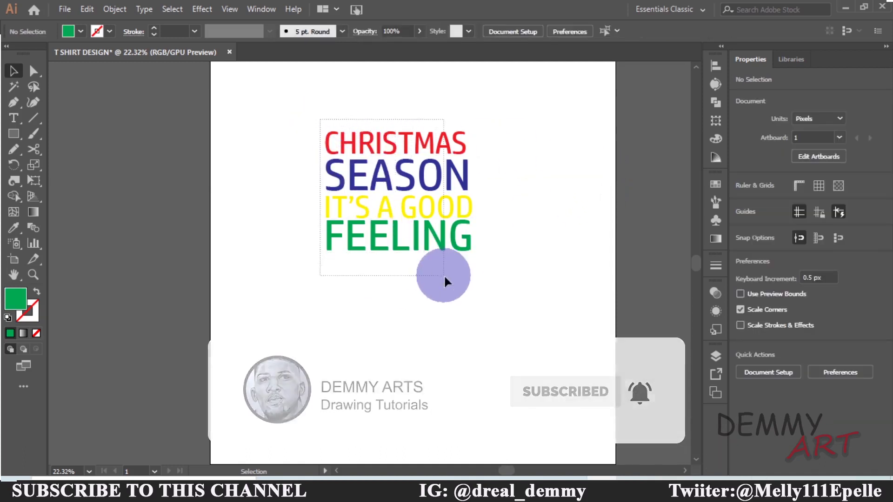
pyautogui.moveTo(405, 200); pyautogui.dragTo(307, 282)
pyautogui.click(235, 143)
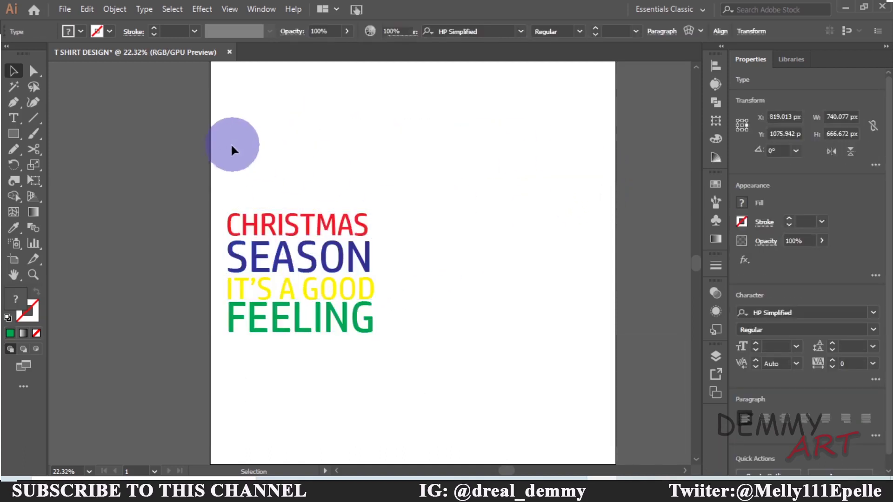
# Draw a closed four-point curvature circle to the right of the text.
pyautogui.click(29, 98)
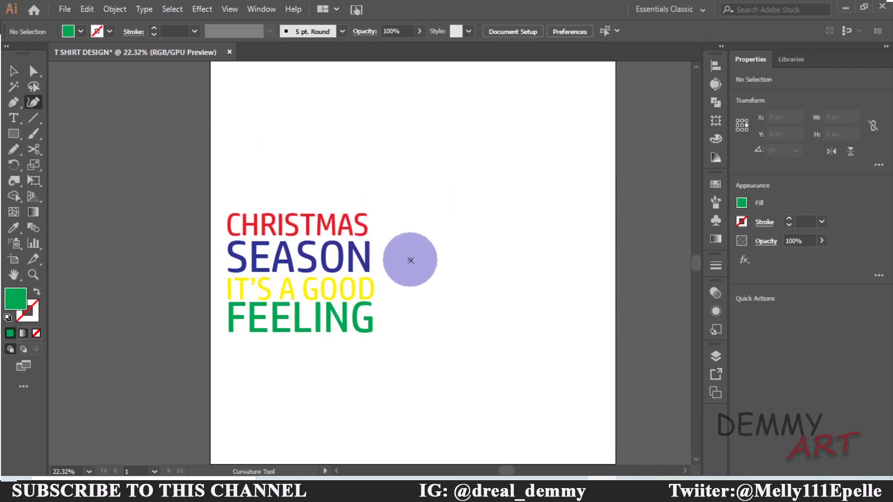
pyautogui.click(410, 260)
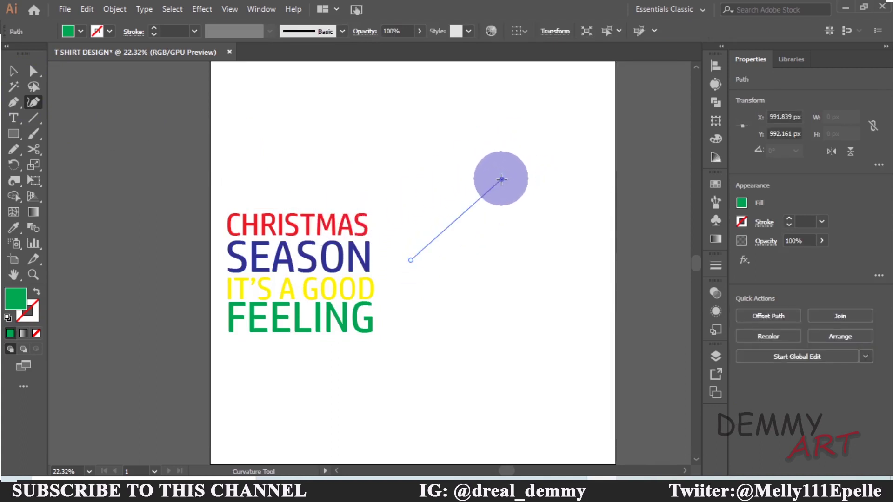
pyautogui.click(501, 179)
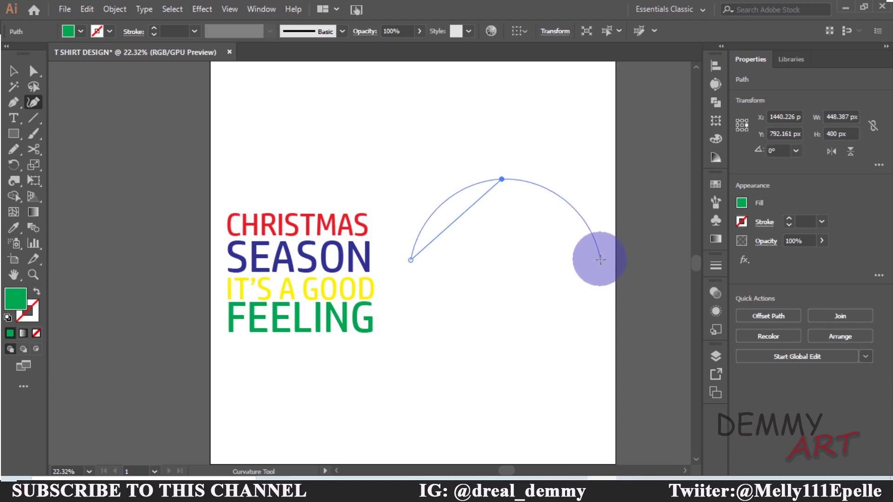
pyautogui.click(597, 253)
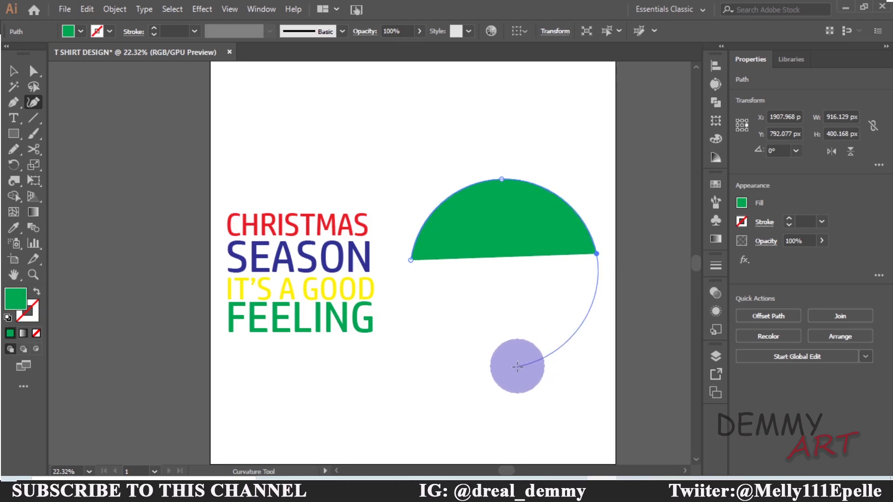
pyautogui.click(517, 367)
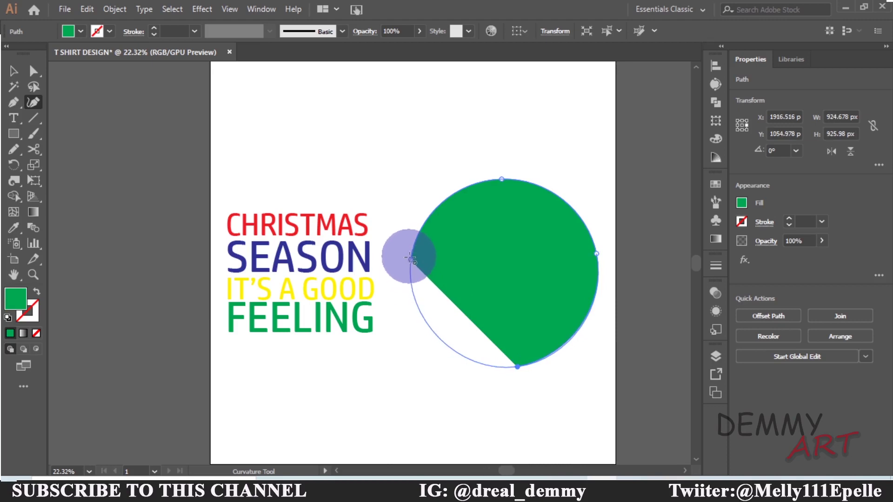
pyautogui.click(410, 259)
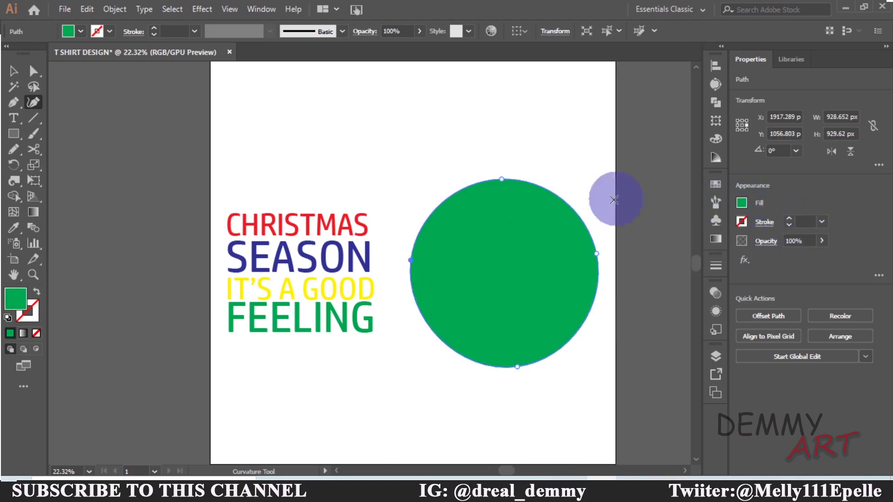
# Warp the text into the circle with Envelope Distort > Make with Top Object.
pyautogui.click(17, 71)
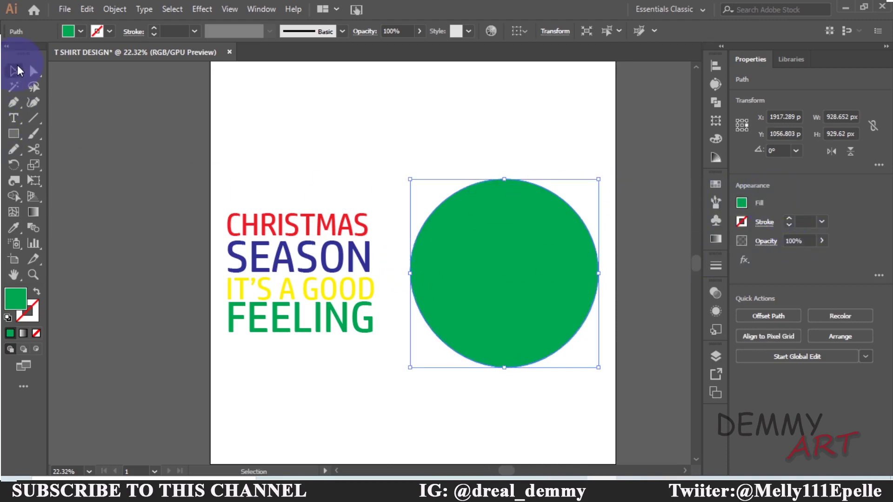
pyautogui.click(298, 241)
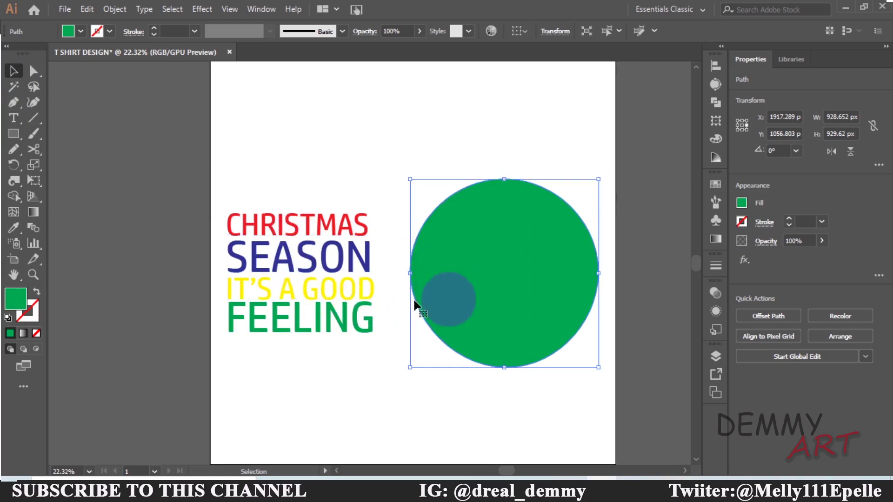
pyautogui.keyDown('shift'); pyautogui.click(320, 293); pyautogui.keyUp('shift')
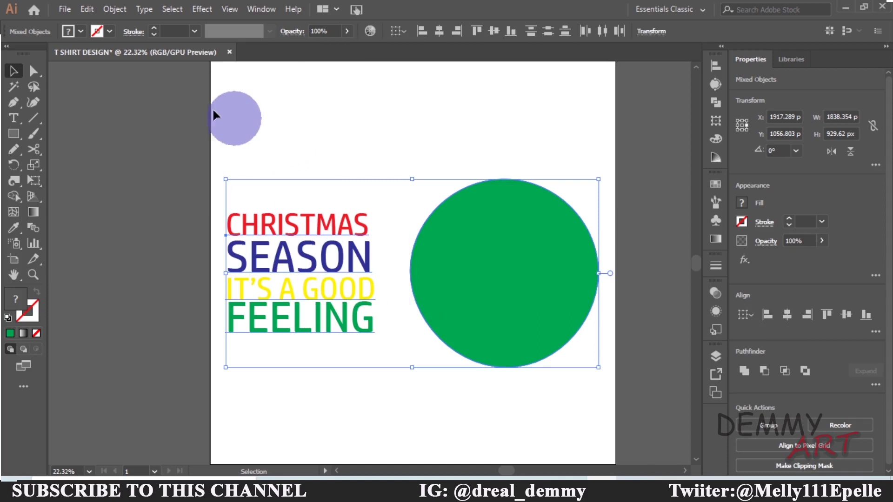
pyautogui.click(127, 13)
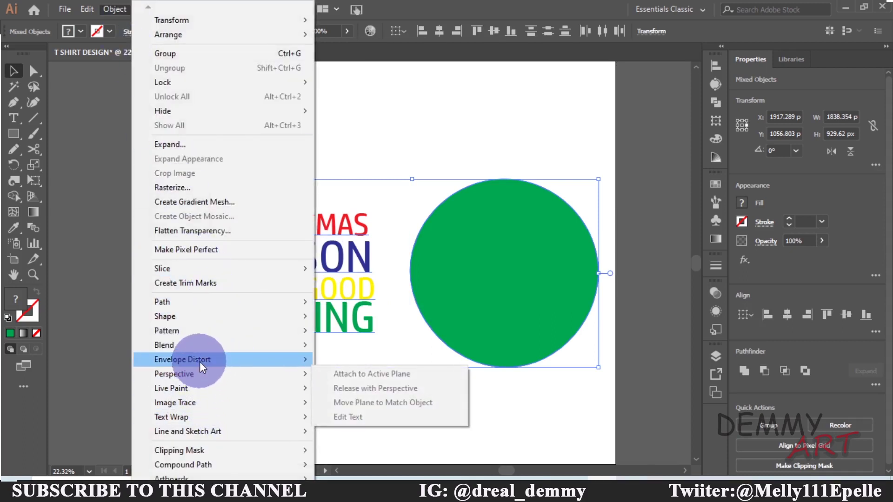
pyautogui.moveTo(182, 359)
pyautogui.click(365, 390)
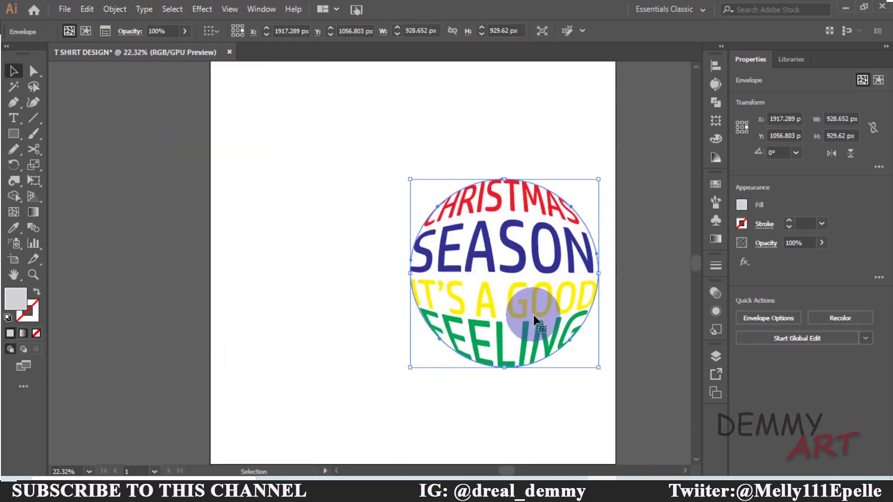
pyautogui.click(543, 409)
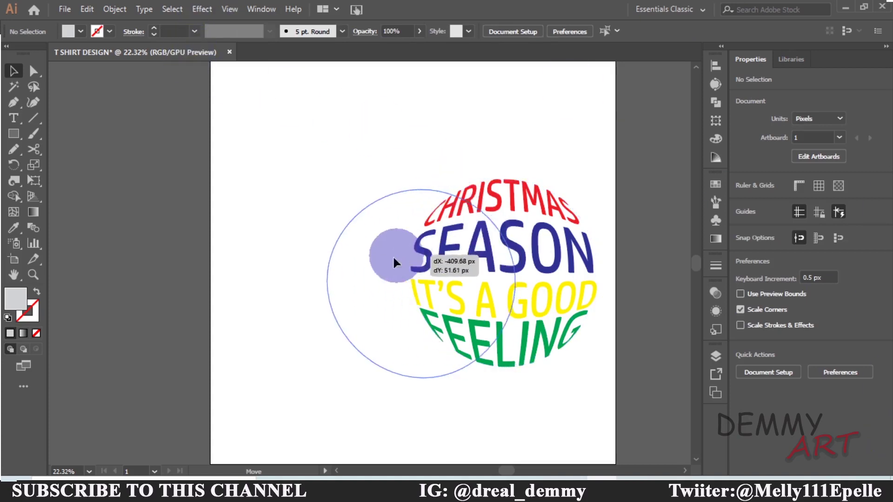
# Move the text ball left and rotate it clockwise.
pyautogui.moveTo(493, 248); pyautogui.dragTo(365, 272)
pyautogui.moveTo(476, 196)
pyautogui.mouseDown()
pyautogui.moveTo(543, 258)
pyautogui.moveTo(532, 287)
pyautogui.mouseUp()
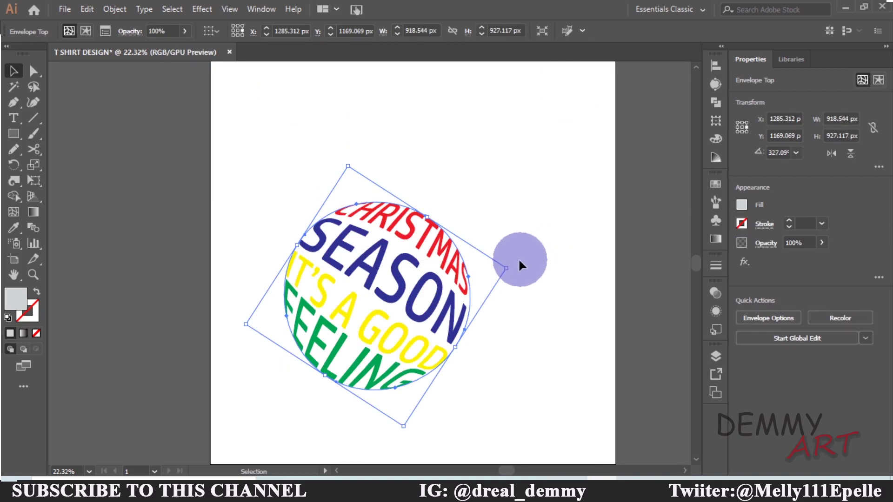
pyautogui.click(532, 288)
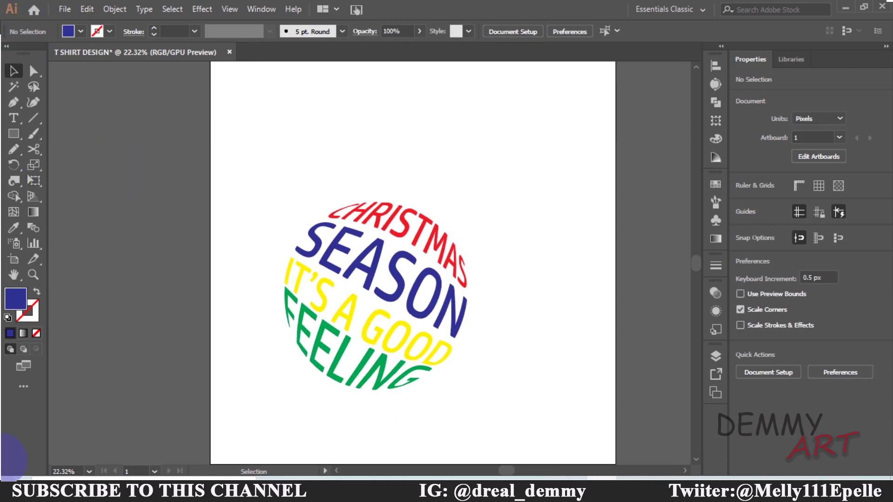
# Draw an unfilled ellipse over the text ball with the Ellipse Tool.
pyautogui.click(18, 139)
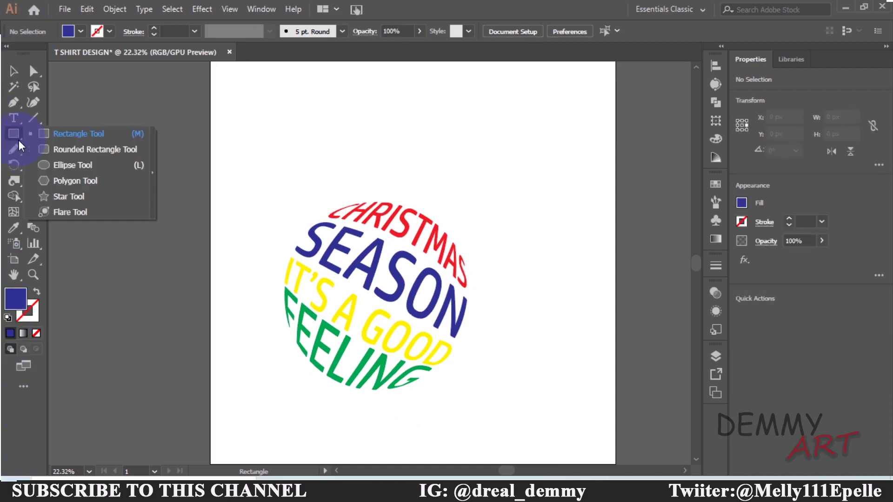
pyautogui.moveTo(18, 141); pyautogui.dragTo(74, 181)
pyautogui.moveTo(10, 132); pyautogui.dragTo(67, 165)
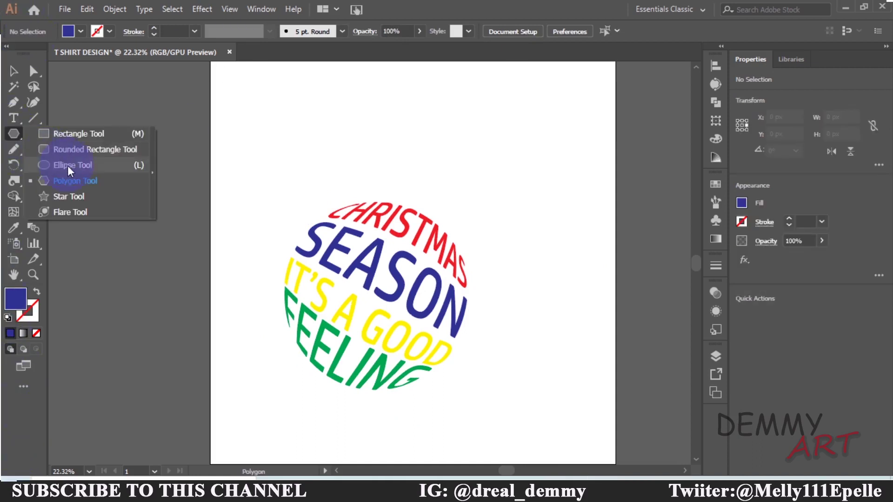
pyautogui.moveTo(273, 196)
pyautogui.mouseDown()
pyautogui.moveTo(513, 382)
pyautogui.moveTo(473, 403)
pyautogui.moveTo(471, 394)
pyautogui.mouseUp()
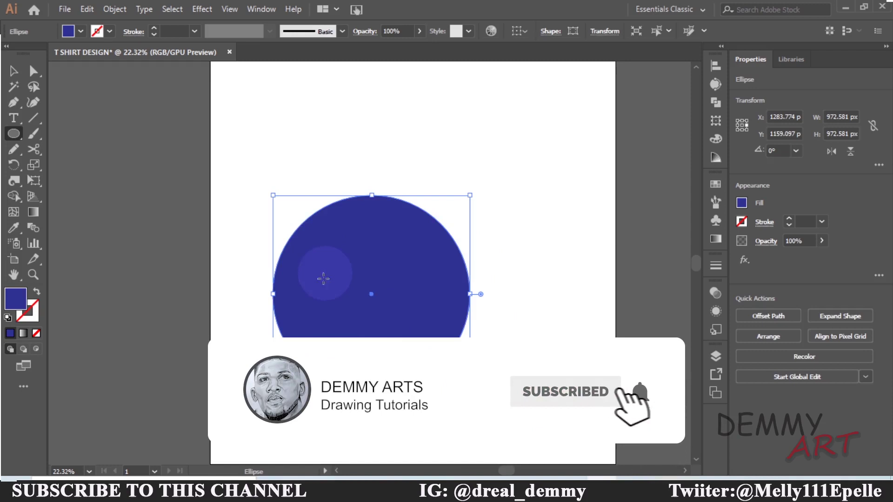
pyautogui.click(80, 32)
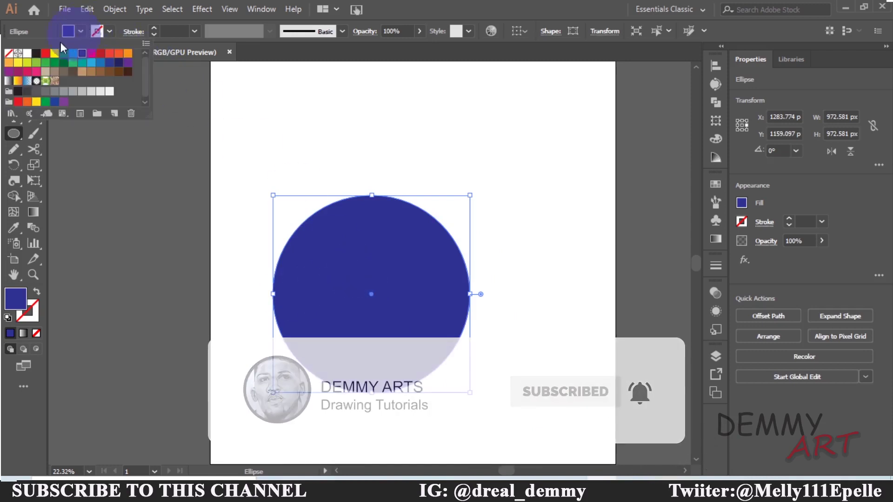
pyautogui.click(8, 53)
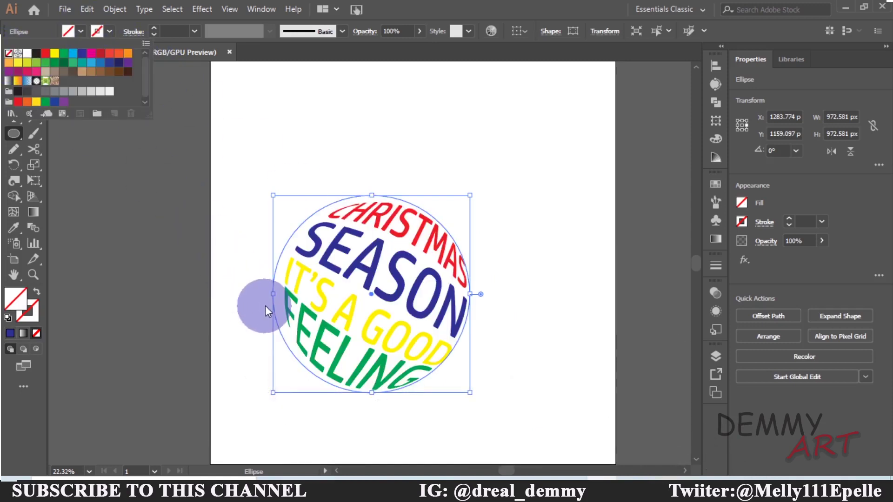
pyautogui.click(272, 293)
# Resize the ellipse to fit the text ball and fill it light blue.
pyautogui.moveTo(273, 294); pyautogui.dragTo(285, 294)
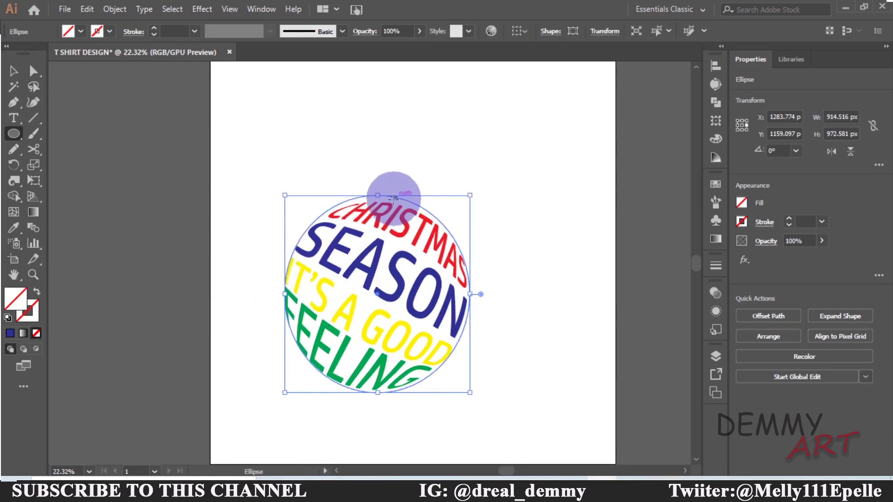
pyautogui.moveTo(377, 193); pyautogui.dragTo(377, 201)
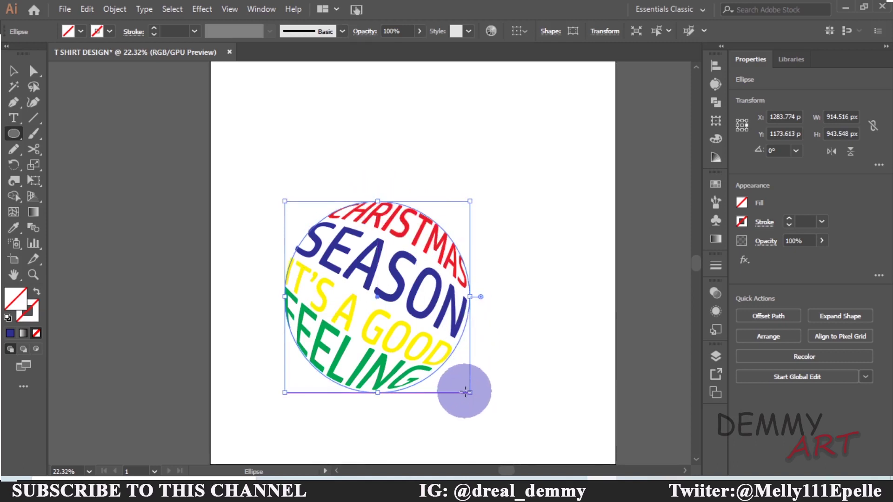
pyautogui.moveTo(470, 393); pyautogui.dragTo(470, 393)
pyautogui.click(82, 31)
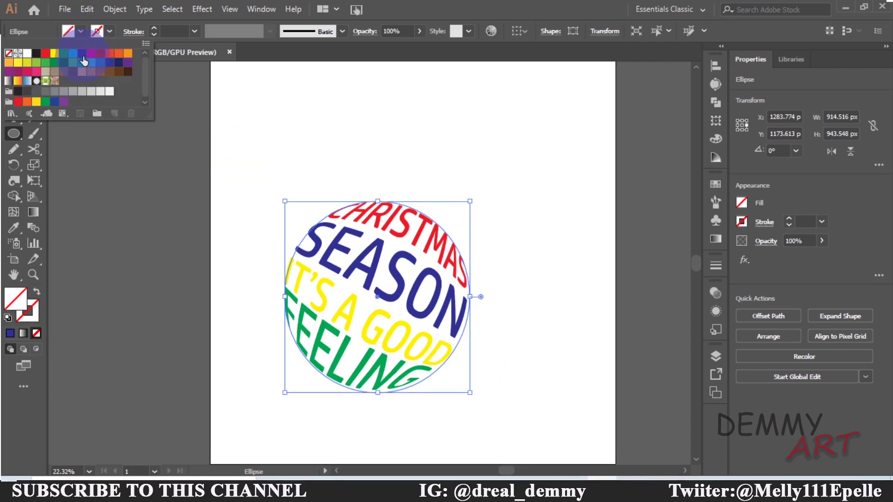
pyautogui.click(73, 55)
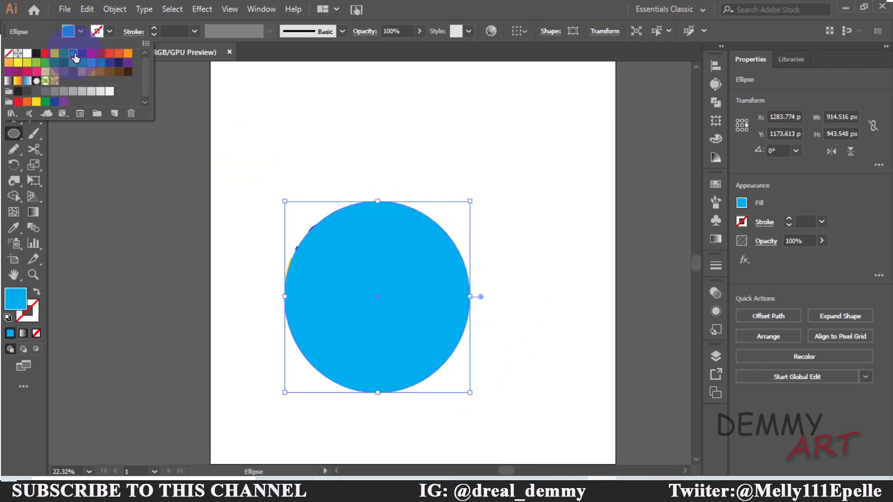
# Send the blue circle to the back and nudge the text ball to align with it.
pyautogui.rightClick(403, 254)
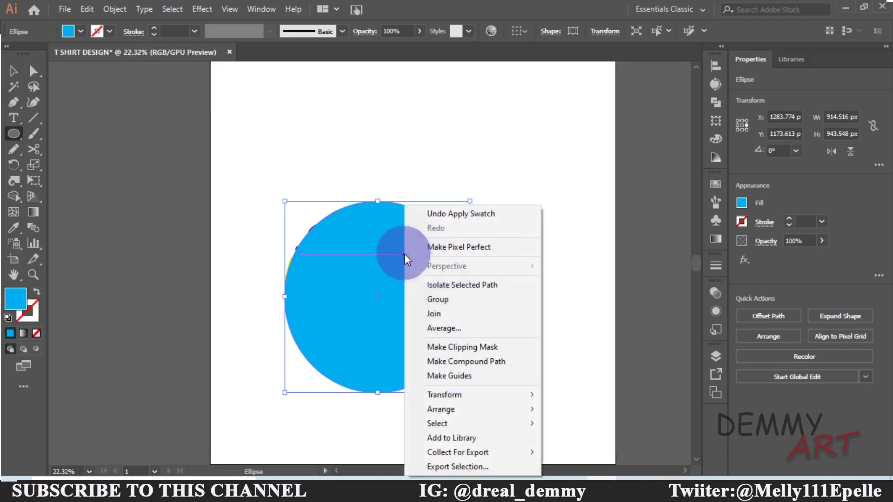
pyautogui.moveTo(441, 409)
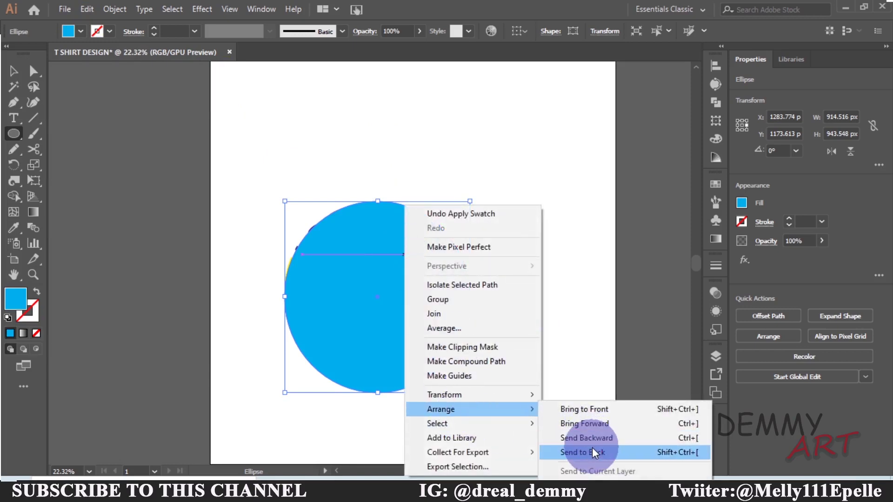
pyautogui.click(593, 452)
pyautogui.click(539, 279)
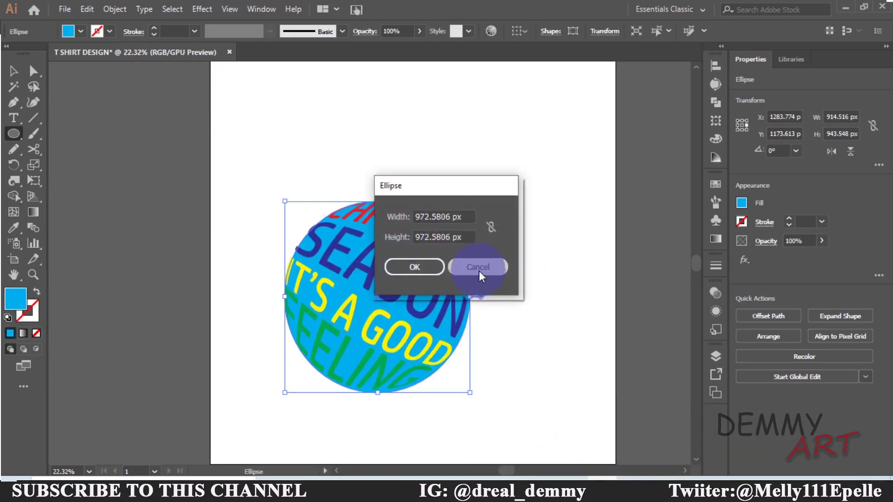
pyautogui.click(478, 267)
pyautogui.click(13, 71)
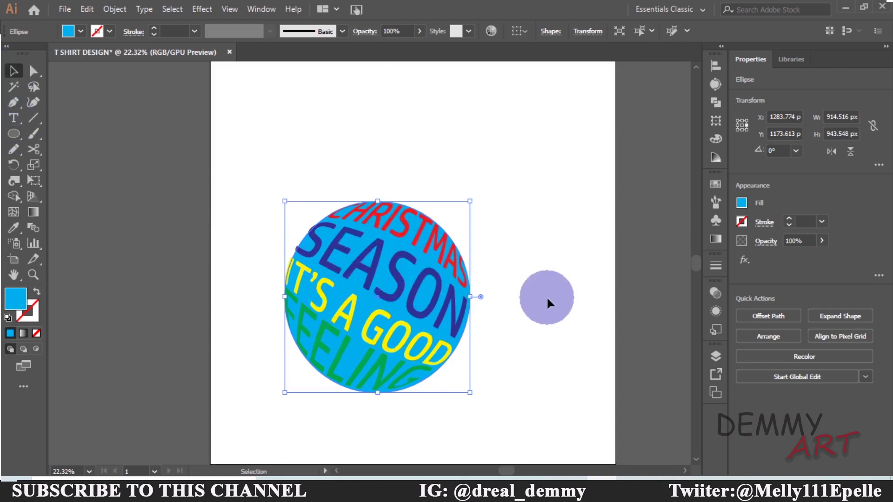
pyautogui.click(547, 304)
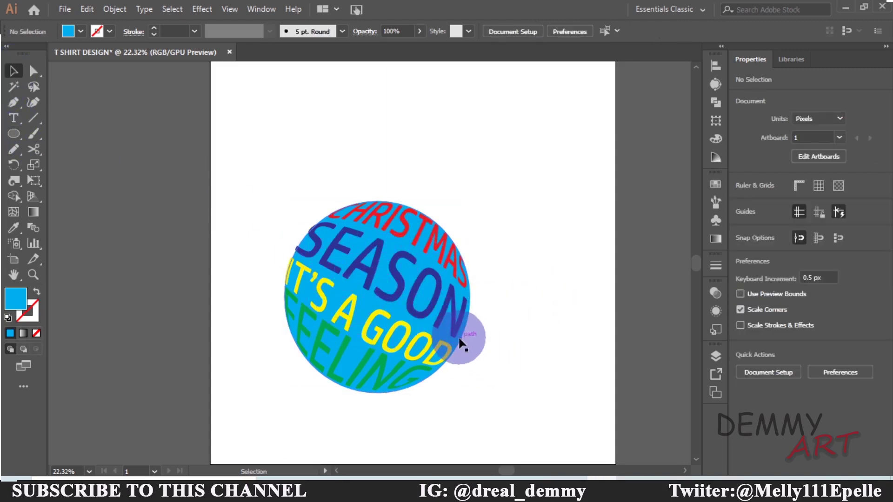
pyautogui.moveTo(460, 343); pyautogui.dragTo(462, 342)
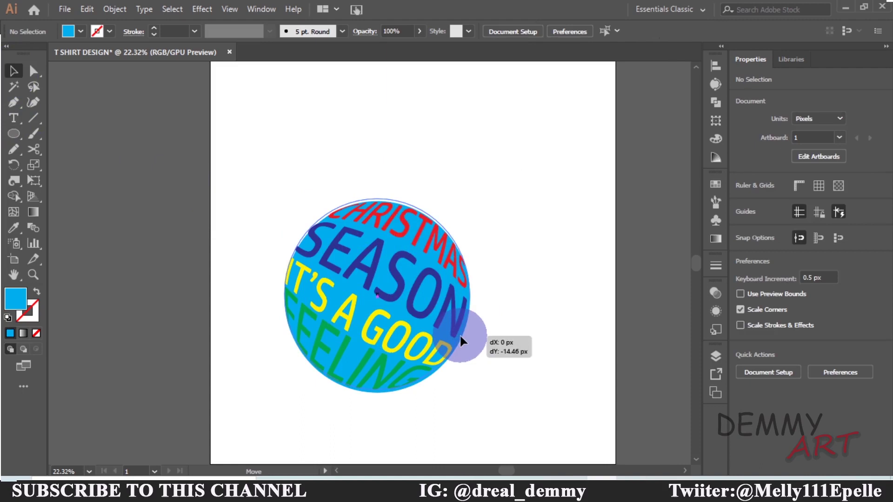
pyautogui.click(531, 343)
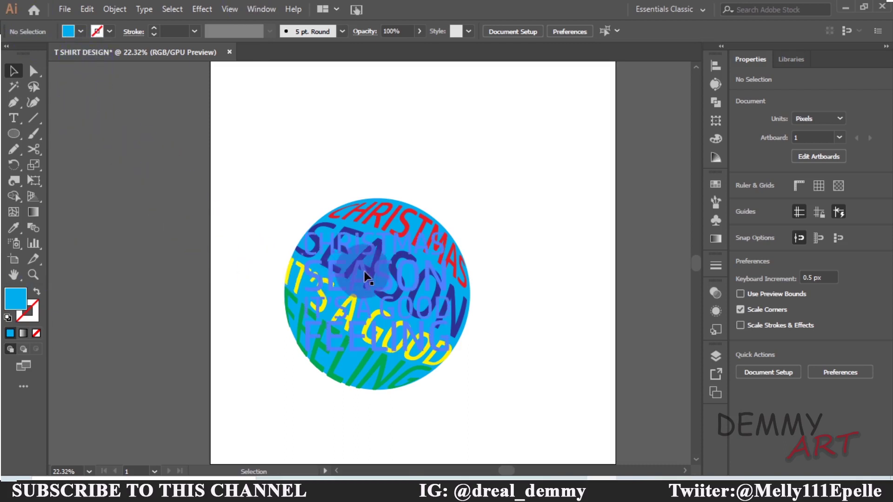
# Draw a small square near the artboard's top-left with the Rectangle tool.
pyautogui.click(13, 134)
pyautogui.click(46, 134)
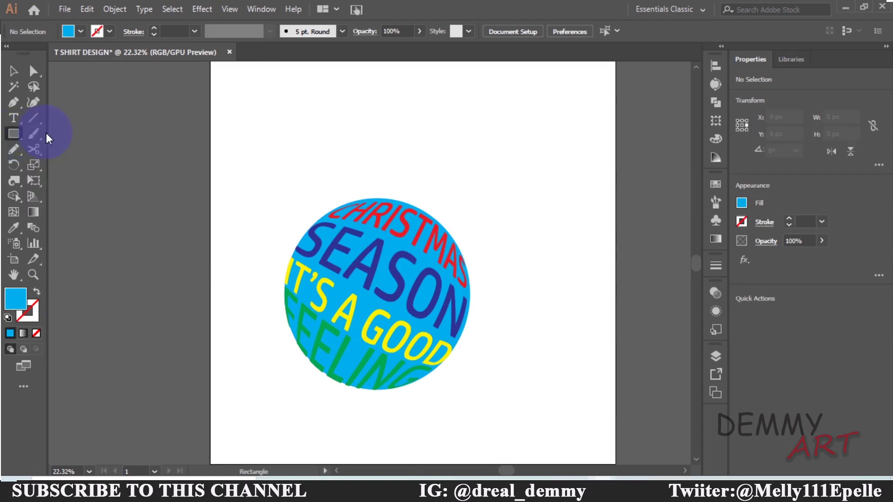
pyautogui.moveTo(263, 96)
pyautogui.mouseDown()
pyautogui.moveTo(334, 161)
pyautogui.moveTo(327, 160)
pyautogui.mouseUp()
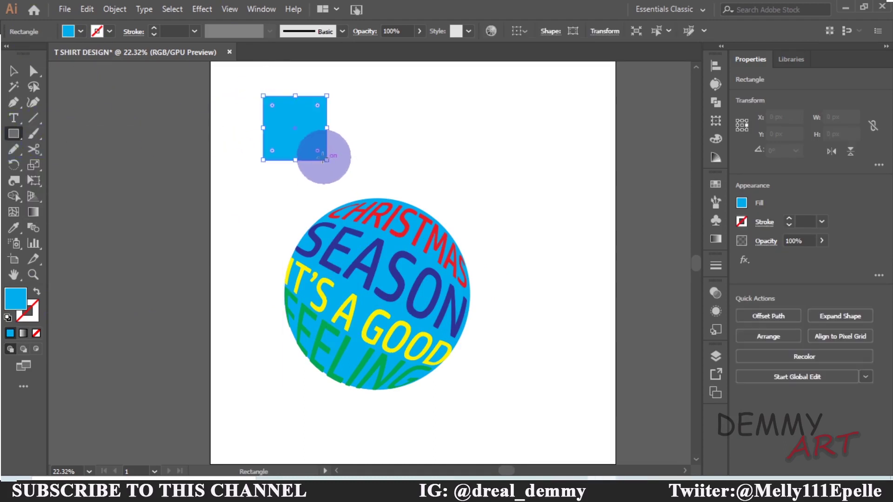
pyautogui.click(272, 107)
pyautogui.click(492, 272)
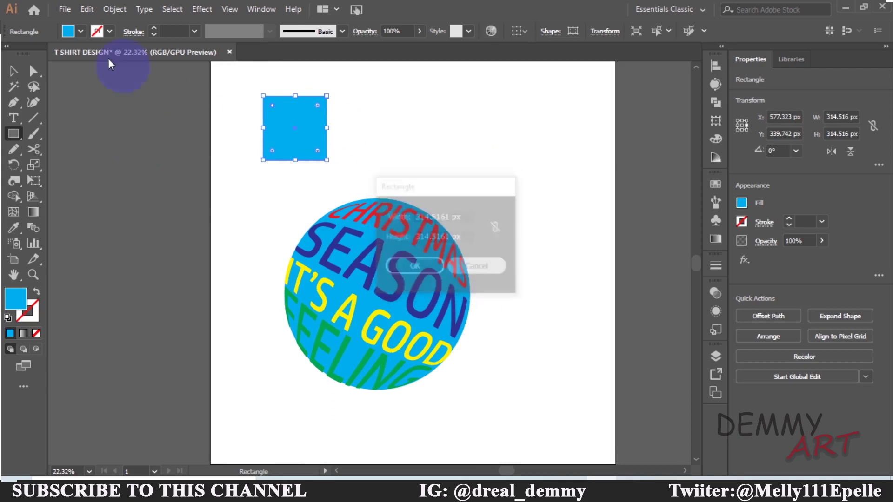
pyautogui.click(13, 71)
pyautogui.click(346, 138)
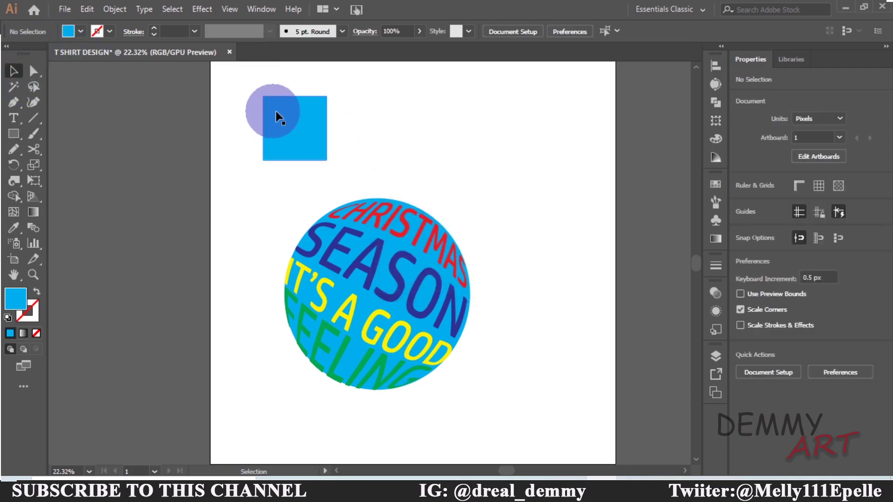
# Drag the square's live-corner widgets to round its top two corners into an arch.
pyautogui.click(278, 120)
pyautogui.moveTo(274, 105)
pyautogui.mouseDown()
pyautogui.moveTo(321, 146)
pyautogui.moveTo(242, 79)
pyautogui.mouseUp()
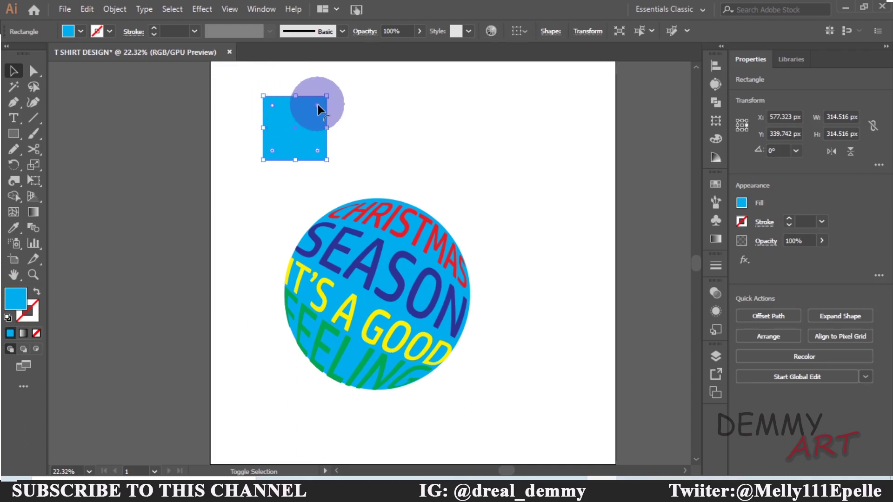
pyautogui.moveTo(317, 107); pyautogui.dragTo(306, 135)
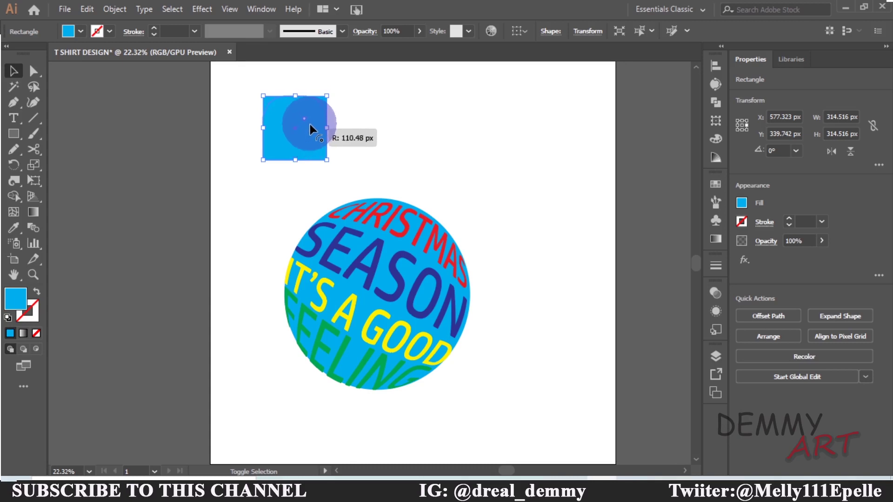
pyautogui.moveTo(306, 135); pyautogui.dragTo(310, 124)
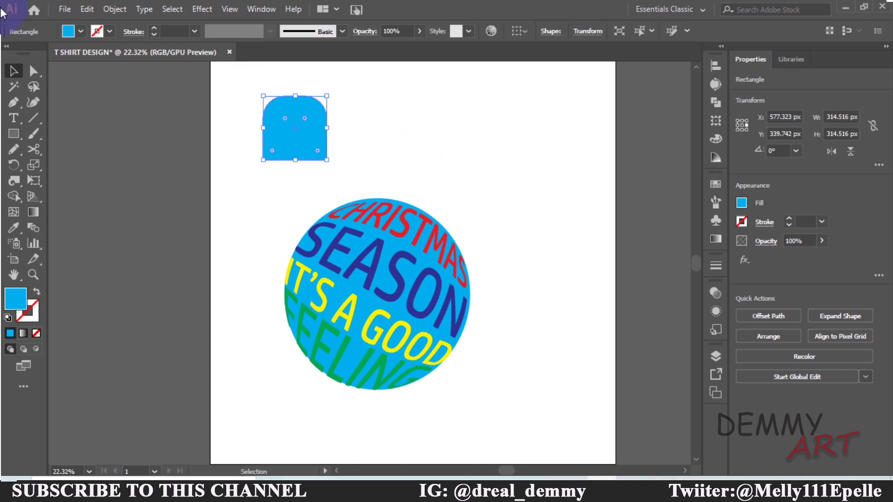
pyautogui.click(292, 184)
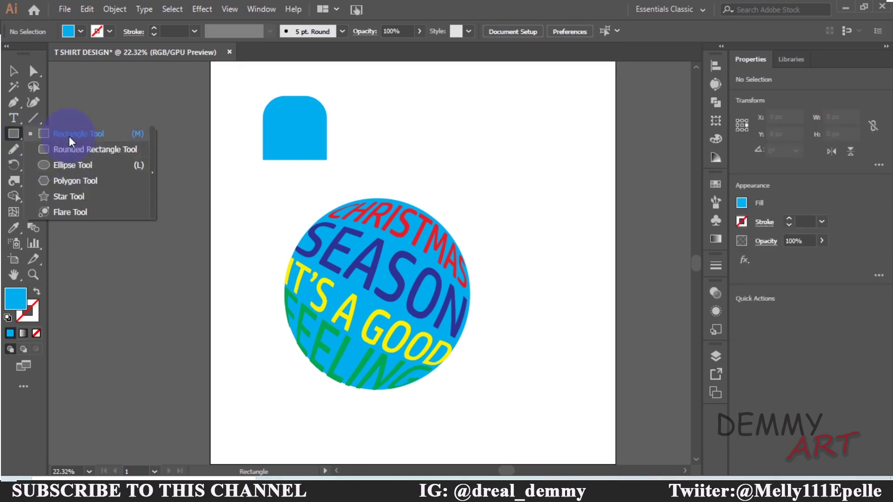
# Draw a wide, flat blue rectangle beside the cap.
pyautogui.moveTo(12, 136); pyautogui.dragTo(62, 132)
pyautogui.moveTo(389, 129)
pyautogui.mouseDown()
pyautogui.moveTo(541, 164)
pyautogui.moveTo(482, 150)
pyautogui.mouseUp()
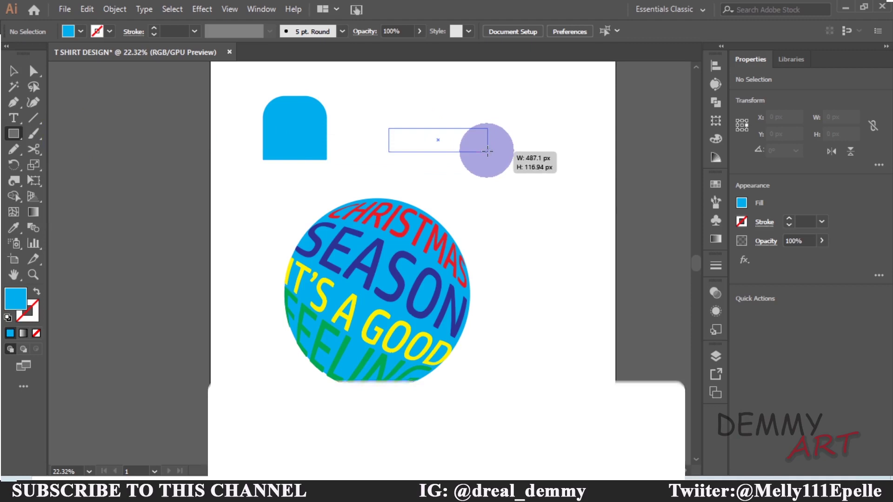
pyautogui.moveTo(483, 149); pyautogui.dragTo(482, 151)
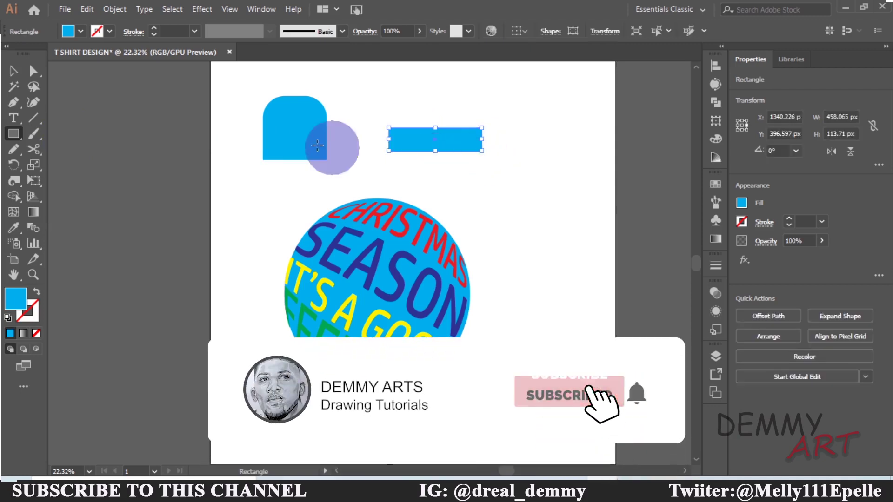
pyautogui.moveTo(389, 136); pyautogui.dragTo(401, 136)
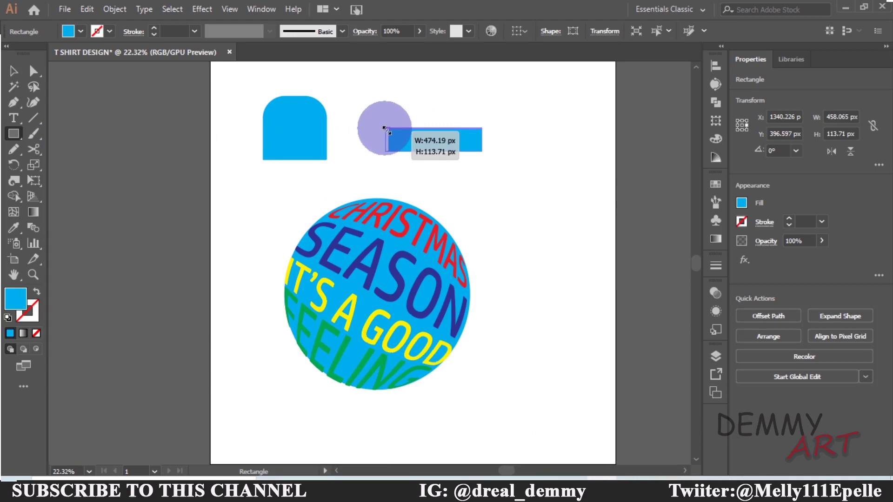
pyautogui.moveTo(401, 135); pyautogui.dragTo(394, 138)
pyautogui.hotkey('ctrl', '=')
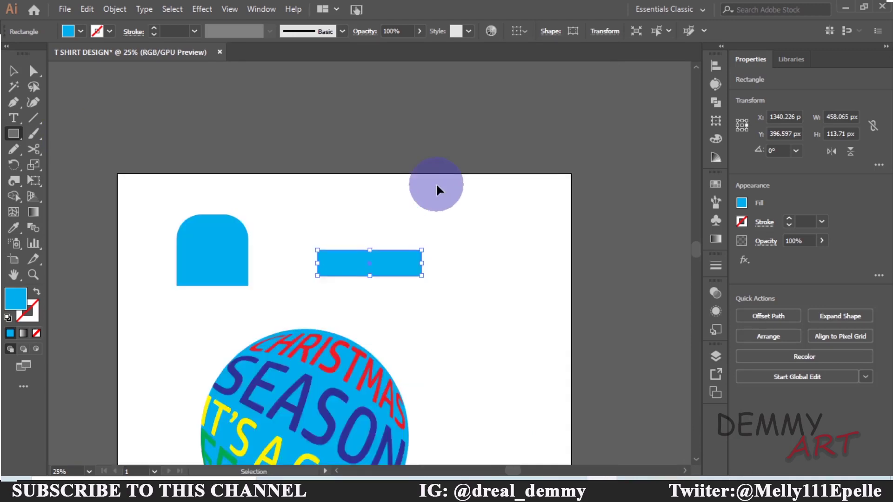
pyautogui.hotkey('ctrl', '=')
pyautogui.hotkey('ctrl', '=')
pyautogui.hotkey('ctrl', '=')
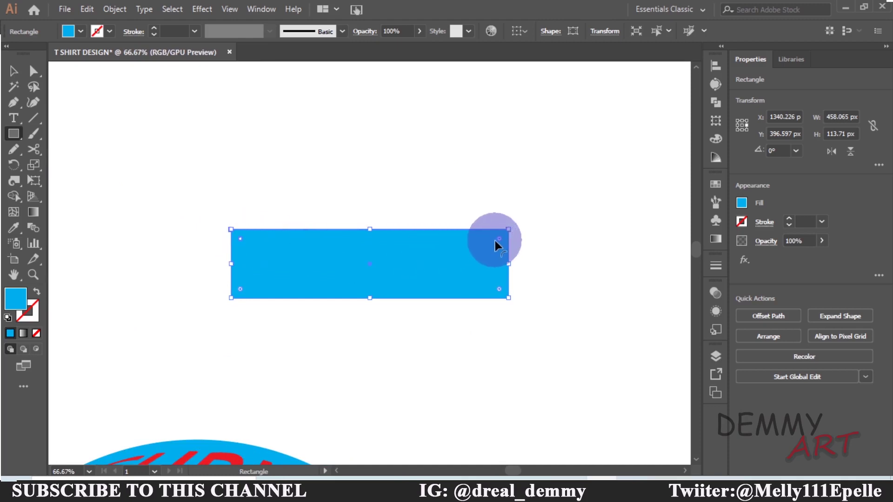
pyautogui.click(115, 202)
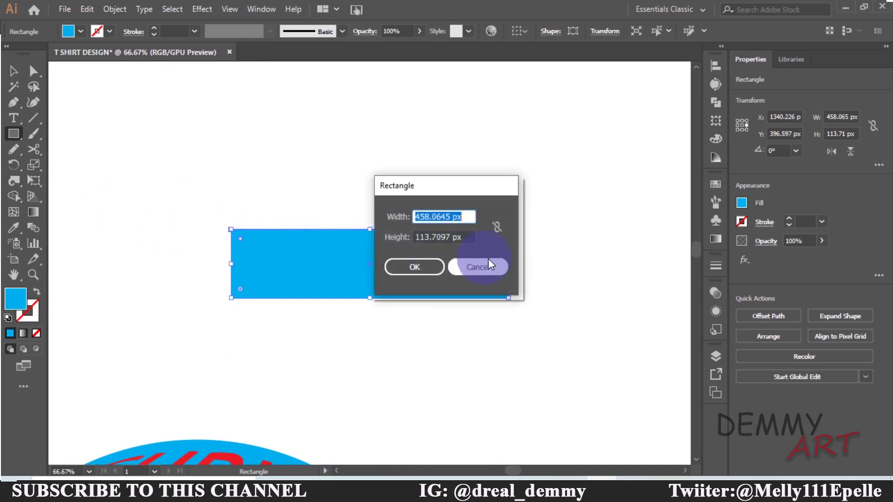
pyautogui.press('Escape')
# Pull the rectangle's top anchors inward with Direct Selection to form a trapezoid.
pyautogui.click(33, 70)
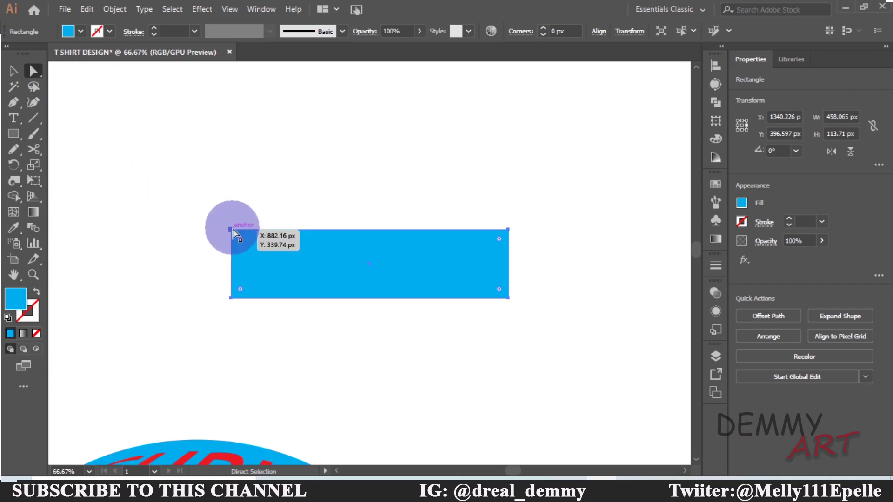
pyautogui.moveTo(231, 229); pyautogui.dragTo(258, 251)
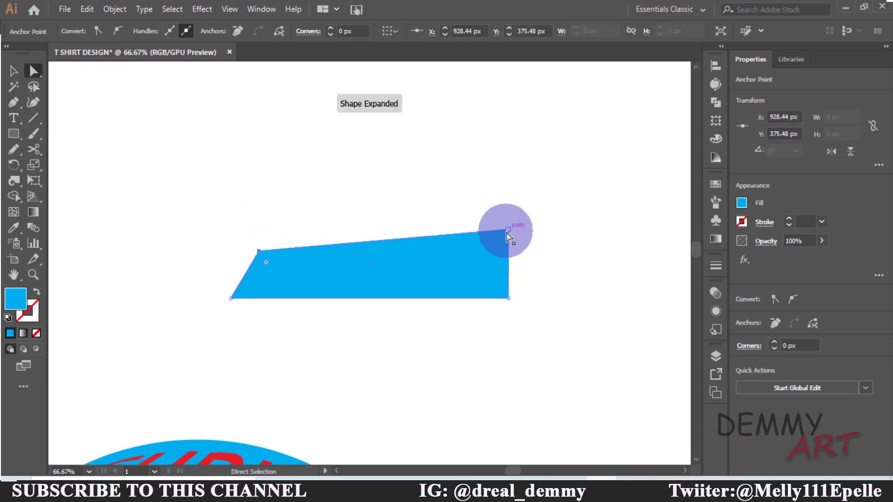
pyautogui.moveTo(495, 245); pyautogui.dragTo(460, 263)
pyautogui.moveTo(259, 251); pyautogui.dragTo(279, 262)
# Move the trapezoid directly beneath the arched shape.
pyautogui.click(13, 73)
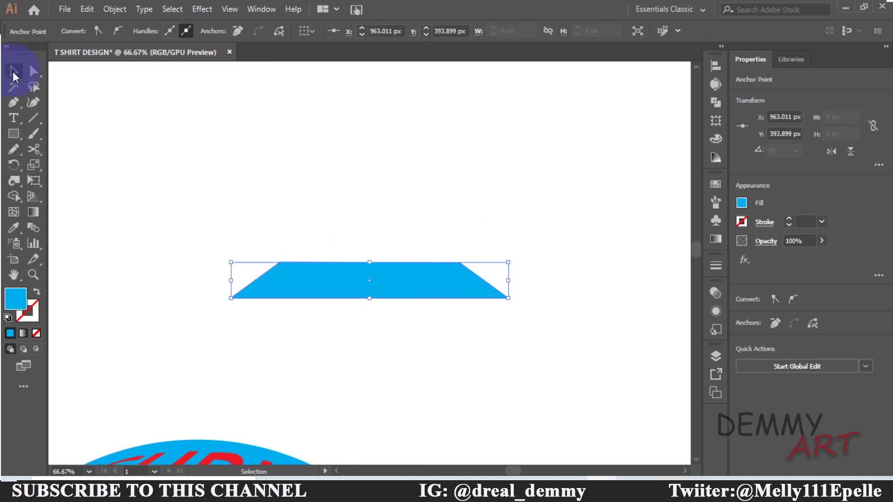
pyautogui.hotkey('ctrl', '+')
pyautogui.hotkey('ctrl', '+')
pyautogui.hotkey('ctrl', '-')
pyautogui.hotkey('ctrl', '-')
pyautogui.hotkey('ctrl', '-')
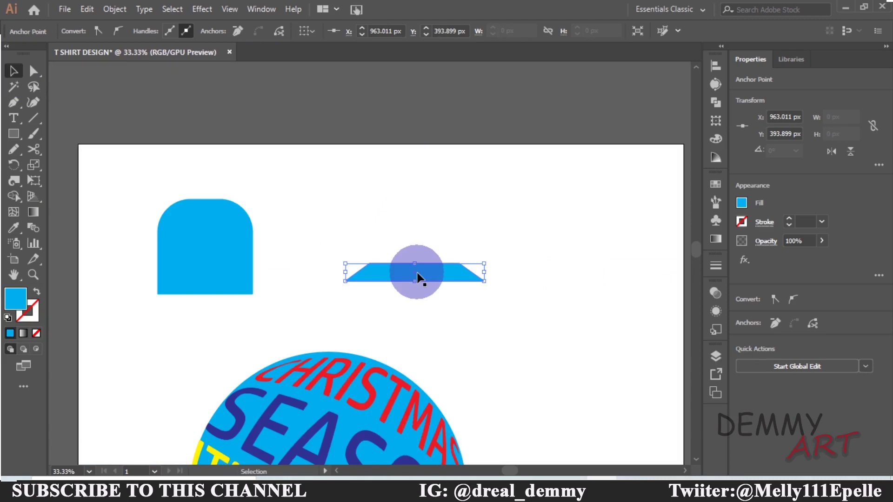
pyautogui.moveTo(419, 267); pyautogui.dragTo(205, 298)
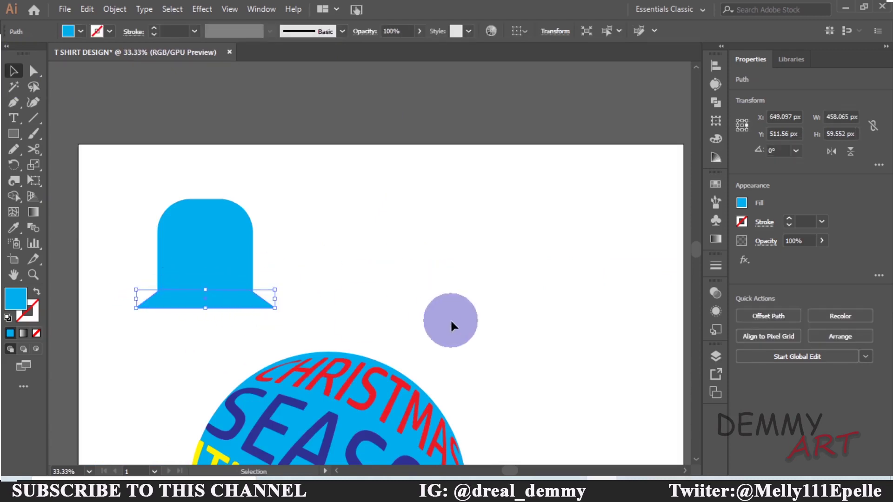
# Select the arch and trapezoid and unite them with the Shape Builder into one cap.
pyautogui.click(450, 321)
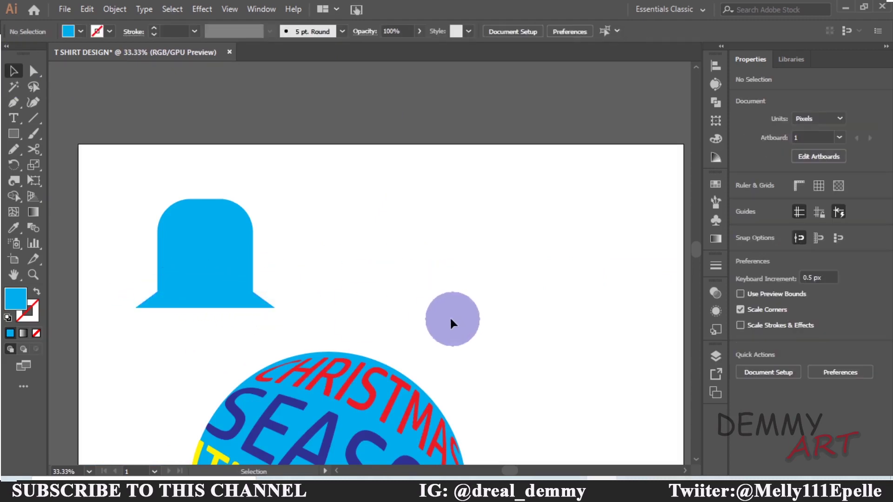
pyautogui.click(195, 280)
pyautogui.keyDown('shift'); pyautogui.click(227, 305); pyautogui.keyUp('shift')
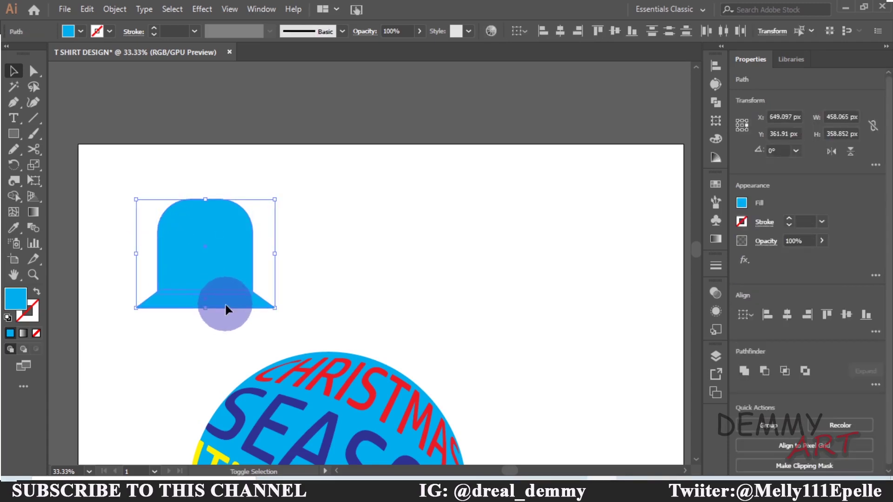
pyautogui.click(13, 196)
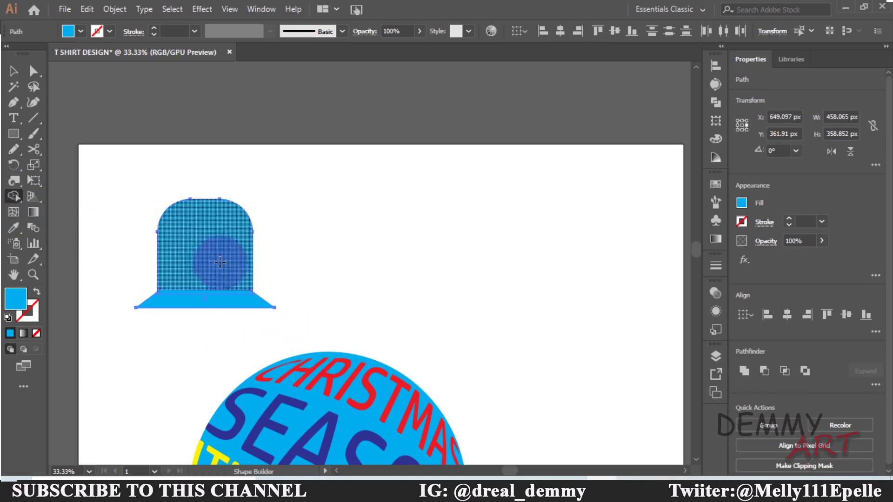
pyautogui.moveTo(210, 246); pyautogui.dragTo(219, 300)
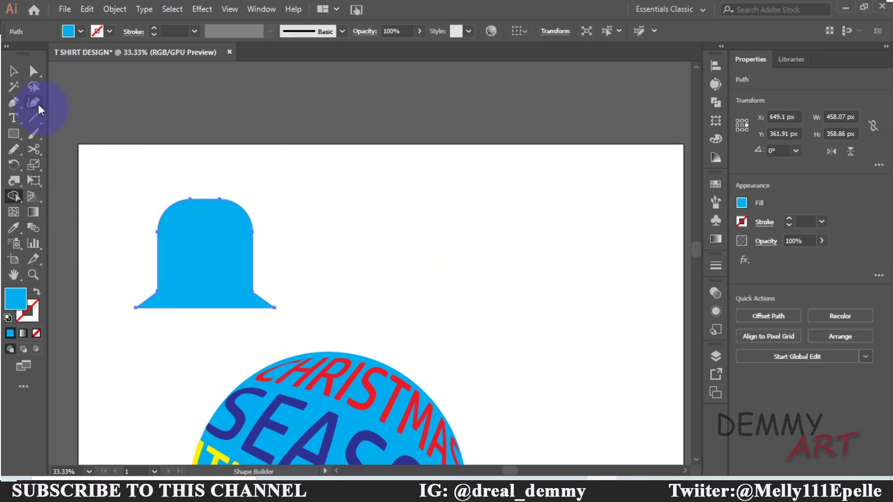
pyautogui.click(13, 71)
pyautogui.moveTo(369, 225); pyautogui.dragTo(421, 227)
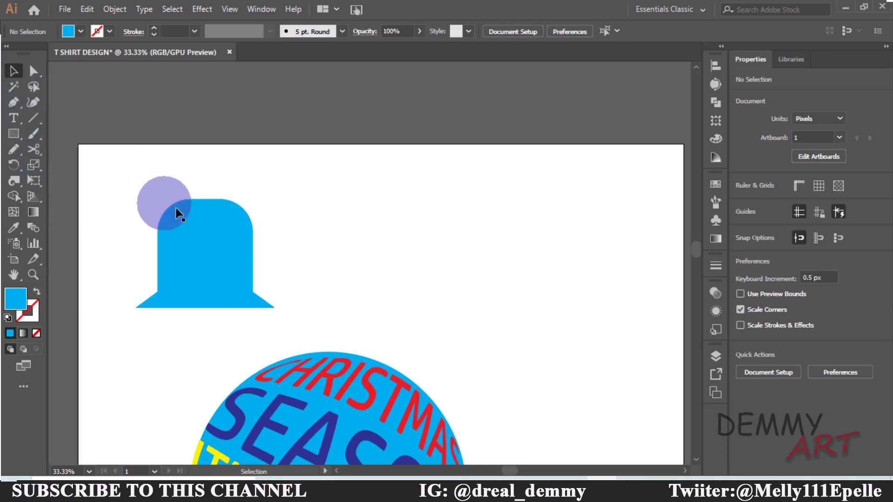
# Select the bell-shaped cap and fill it purple from the swatches.
pyautogui.moveTo(149, 186); pyautogui.dragTo(235, 214)
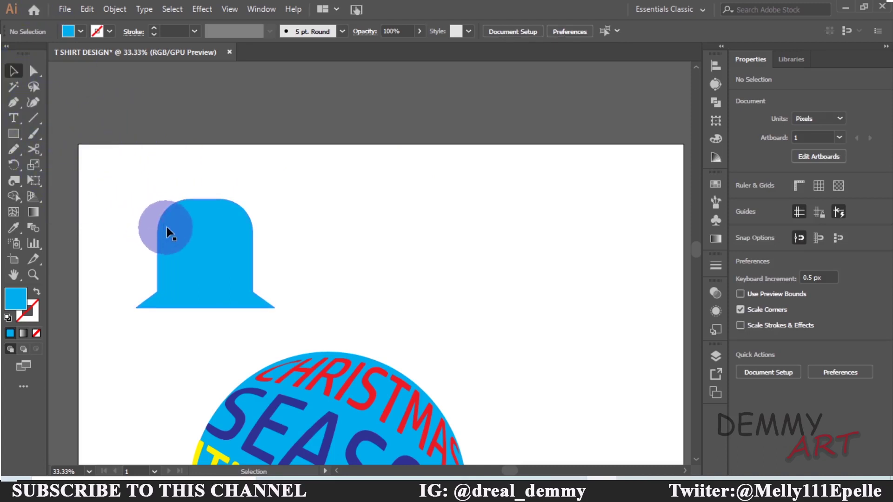
pyautogui.click(85, 28)
pyautogui.click(127, 74)
pyautogui.scroll(-3, 247, 103)
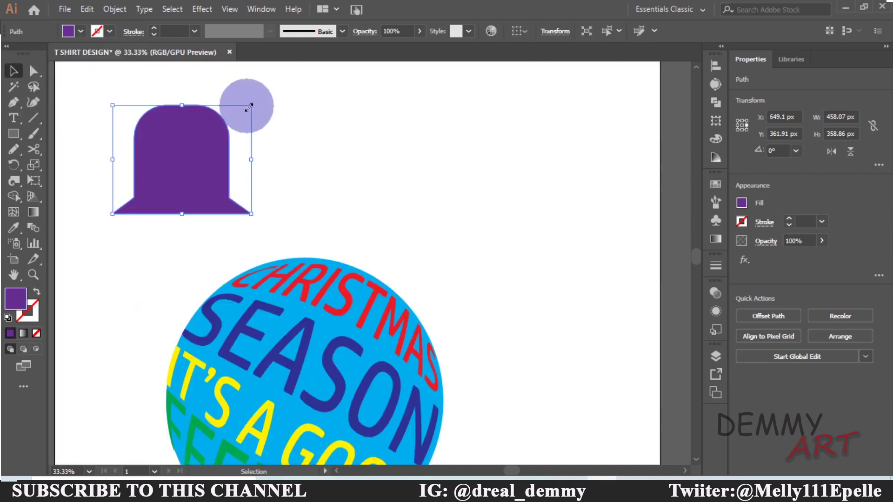
# Shrink and tilt the cap, seat it on the ball's upper right, and recolour it mint green.
pyautogui.moveTo(250, 105)
pyautogui.mouseDown()
pyautogui.moveTo(232, 106)
pyautogui.moveTo(278, 143)
pyautogui.mouseUp()
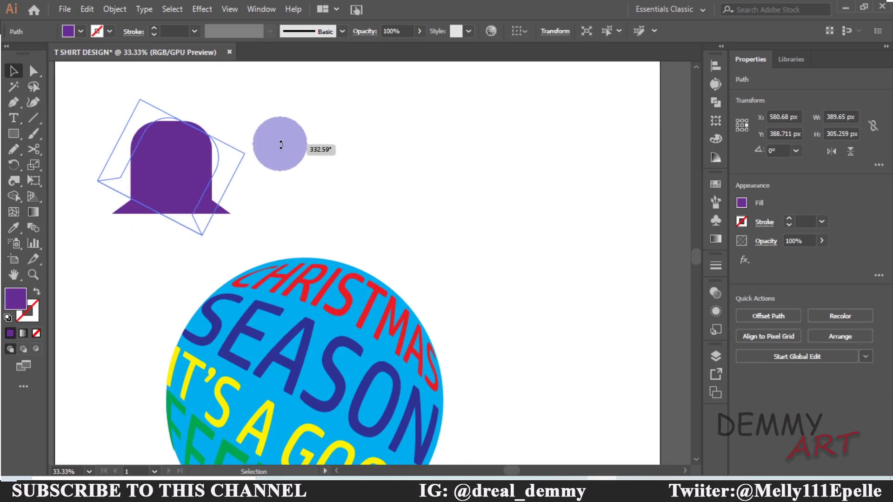
pyautogui.moveTo(188, 166); pyautogui.dragTo(454, 223)
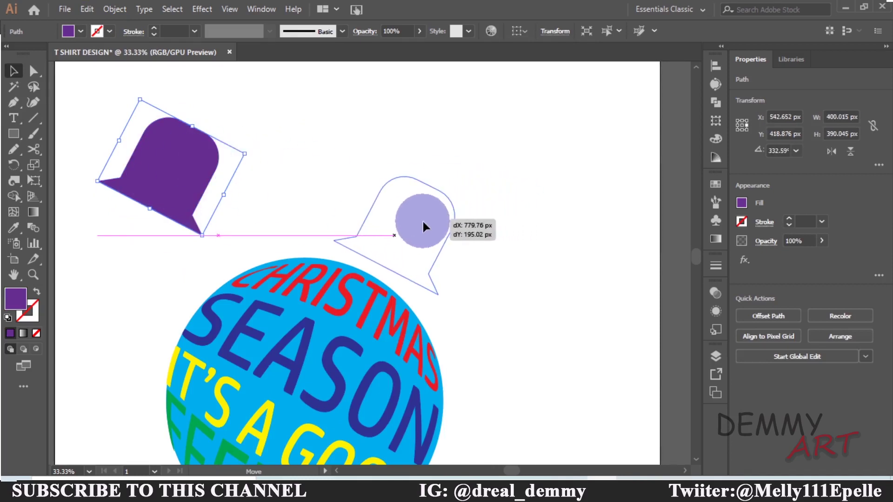
pyautogui.moveTo(454, 224)
pyautogui.mouseDown()
pyautogui.moveTo(493, 198)
pyautogui.moveTo(499, 215)
pyautogui.moveTo(441, 235)
pyautogui.mouseUp()
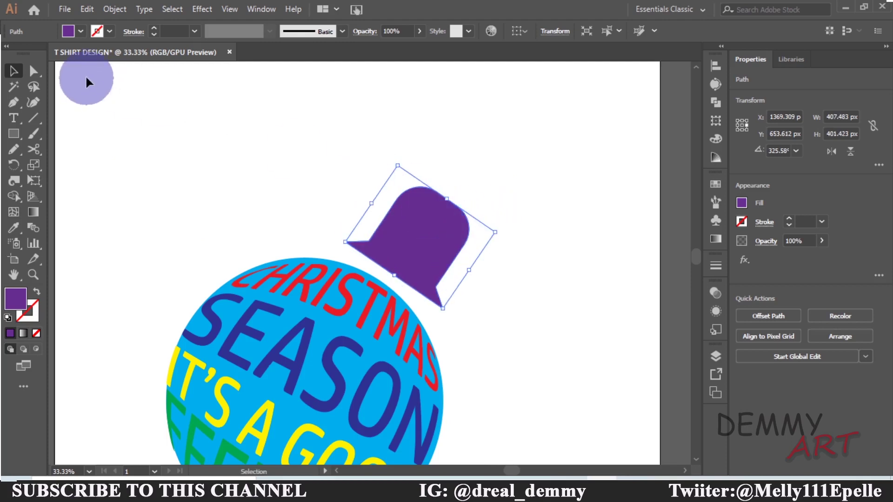
pyautogui.click(82, 33)
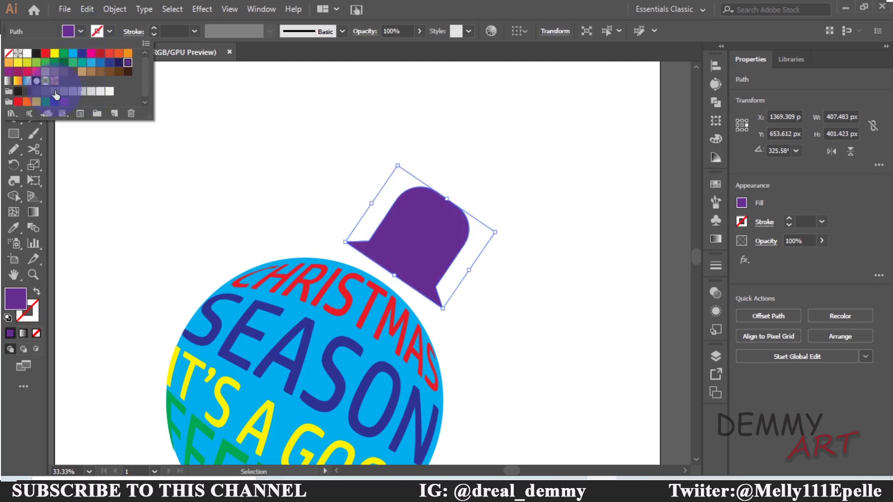
pyautogui.click(54, 53)
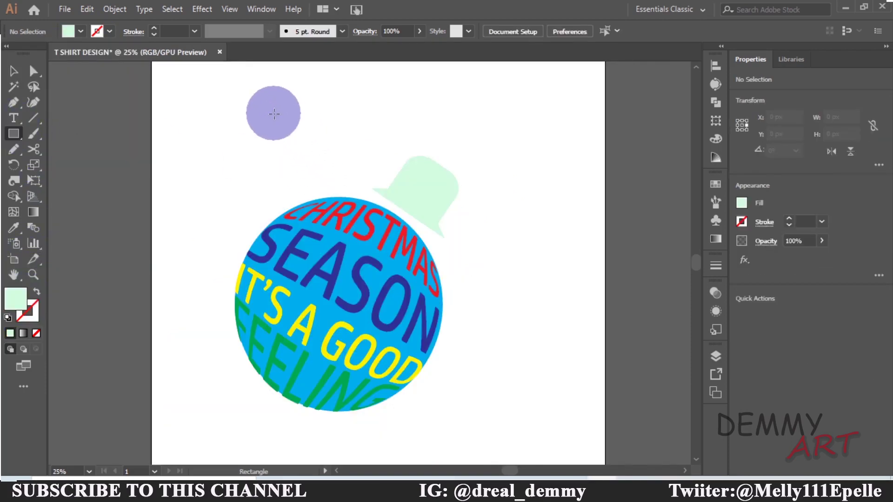
# Draw a small circle near the page's top-left and set its fill to none.
pyautogui.click(302, 183)
pyautogui.click(511, 269)
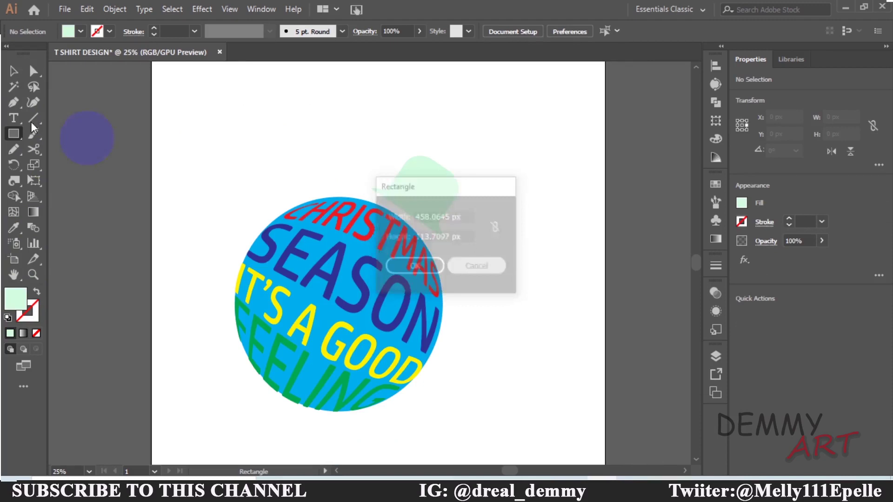
pyautogui.moveTo(13, 134); pyautogui.dragTo(56, 166)
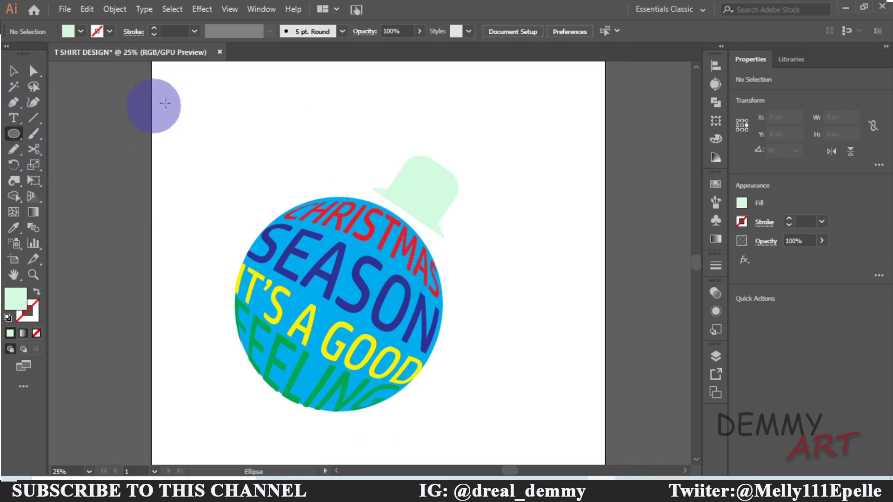
pyautogui.moveTo(208, 97); pyautogui.dragTo(267, 148)
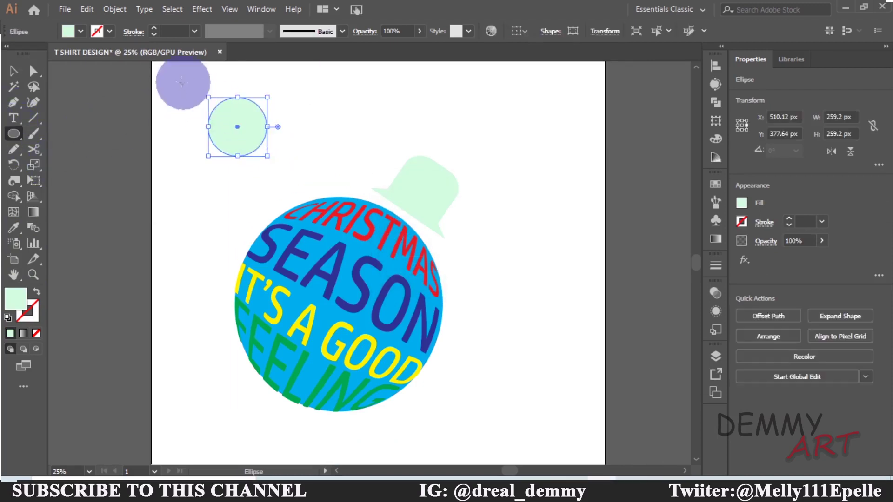
pyautogui.click(80, 32)
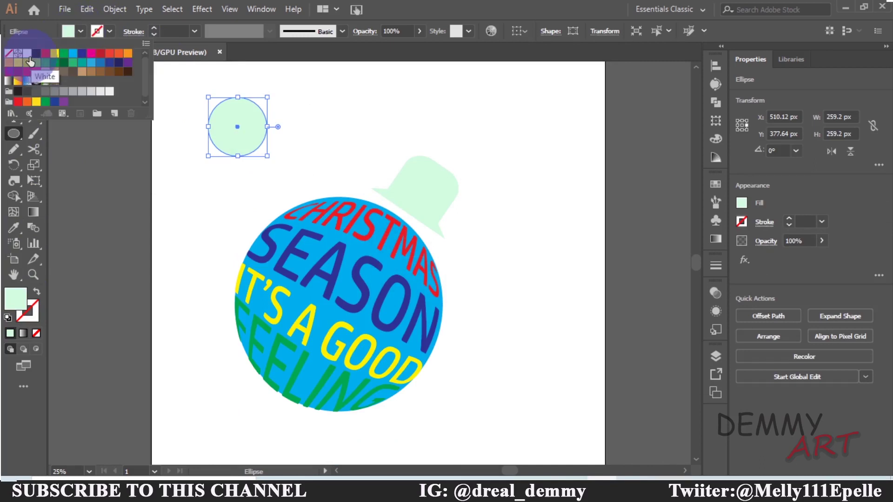
pyautogui.moveTo(10, 58); pyautogui.dragTo(7, 312)
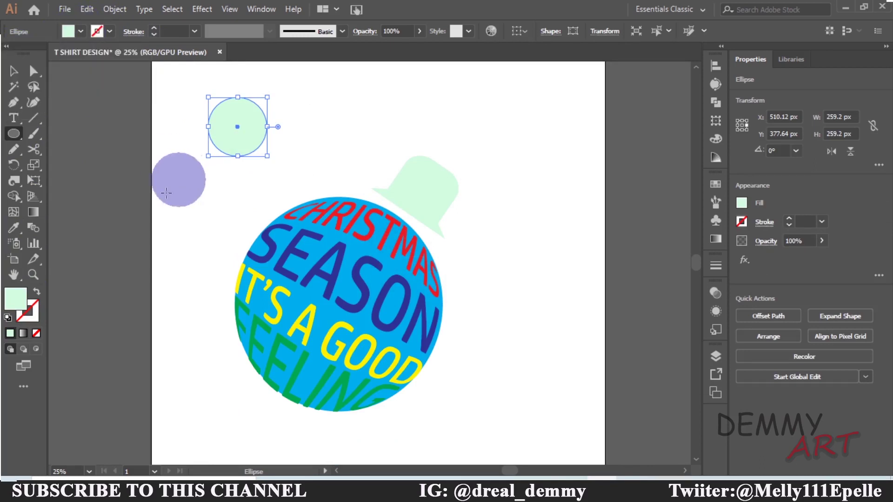
pyautogui.doubleClick(13, 300)
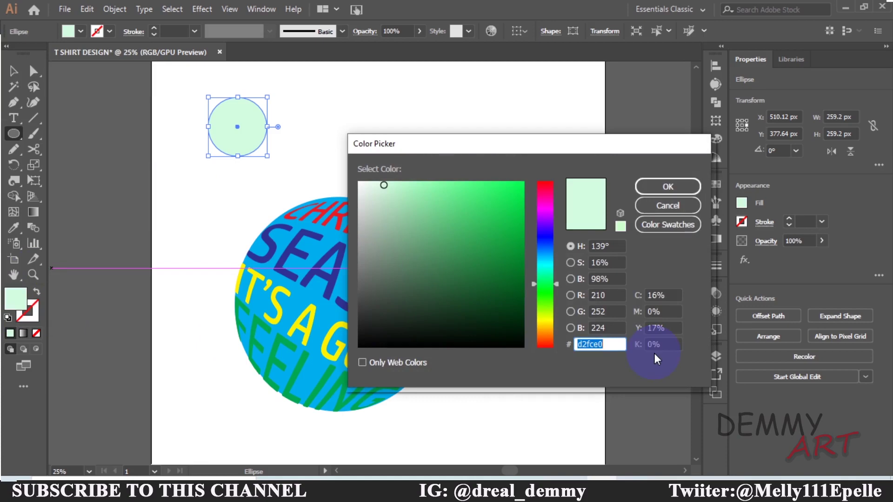
pyautogui.click(656, 185)
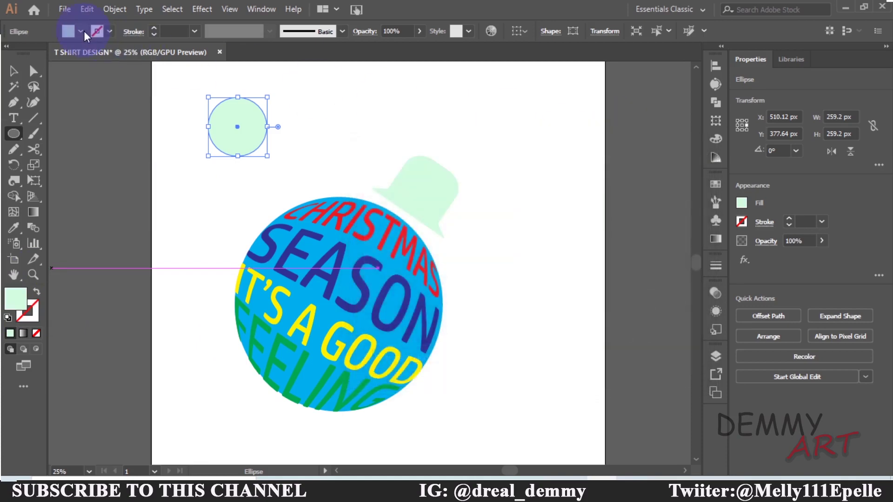
pyautogui.click(83, 31)
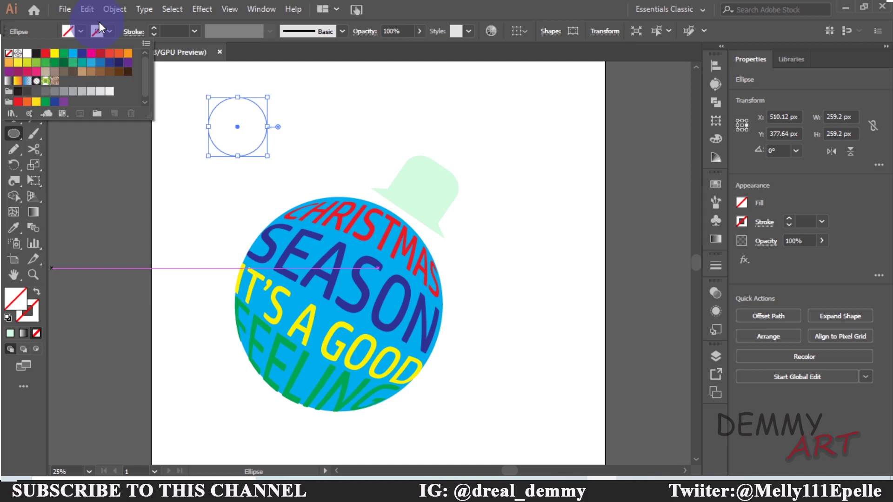
# Give the circle a 20 pt outline coloured pale mint d2fce0.
pyautogui.click(107, 25)
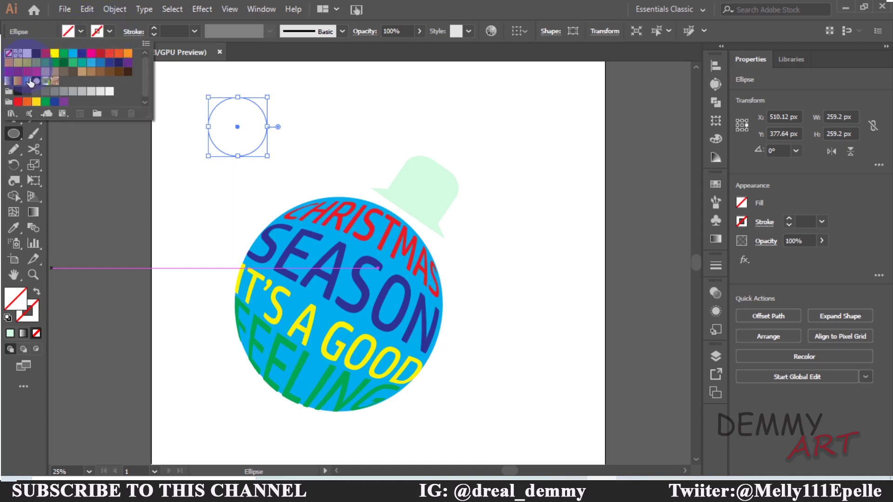
pyautogui.click(46, 101)
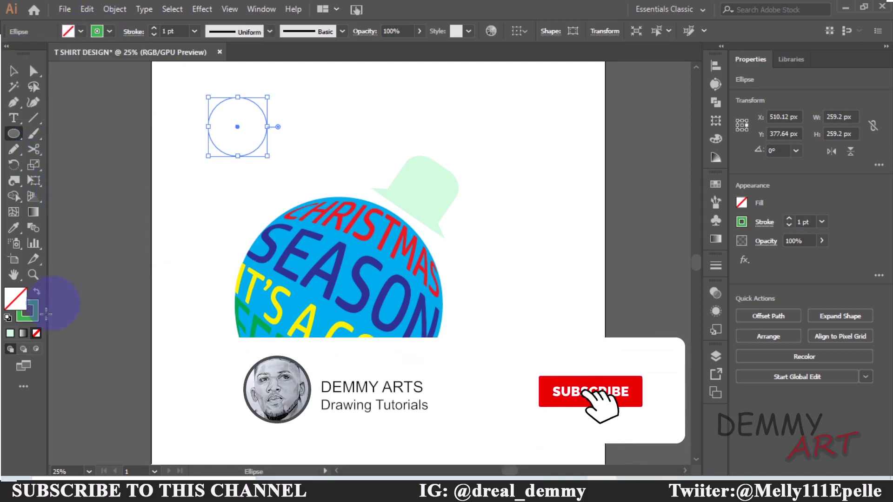
pyautogui.click(194, 32)
pyautogui.click(208, 248)
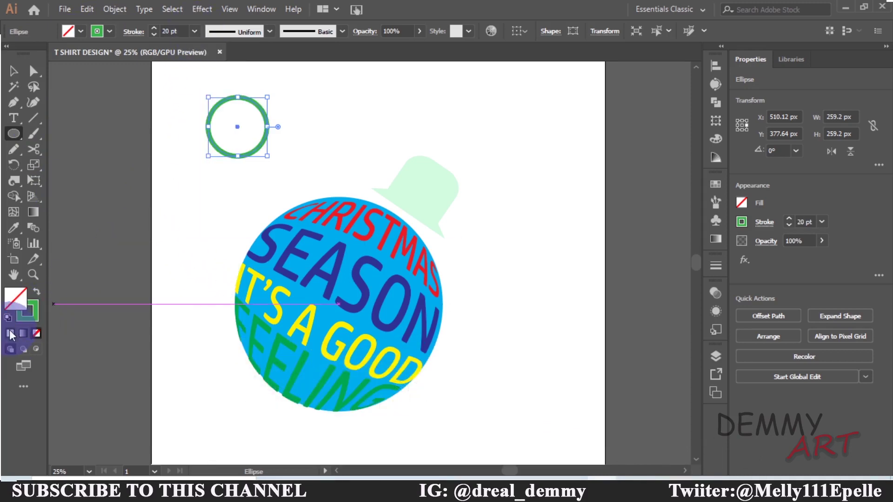
pyautogui.doubleClick(27, 311)
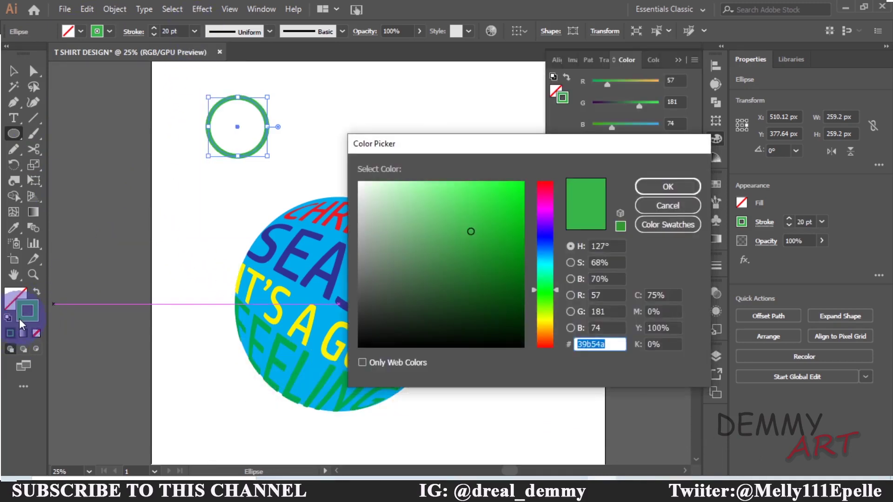
pyautogui.write('d2fce0')
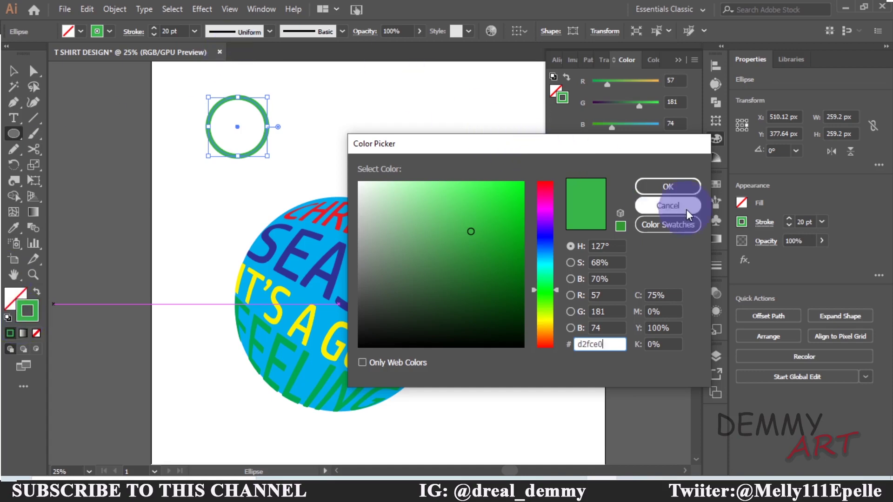
pyautogui.click(672, 188)
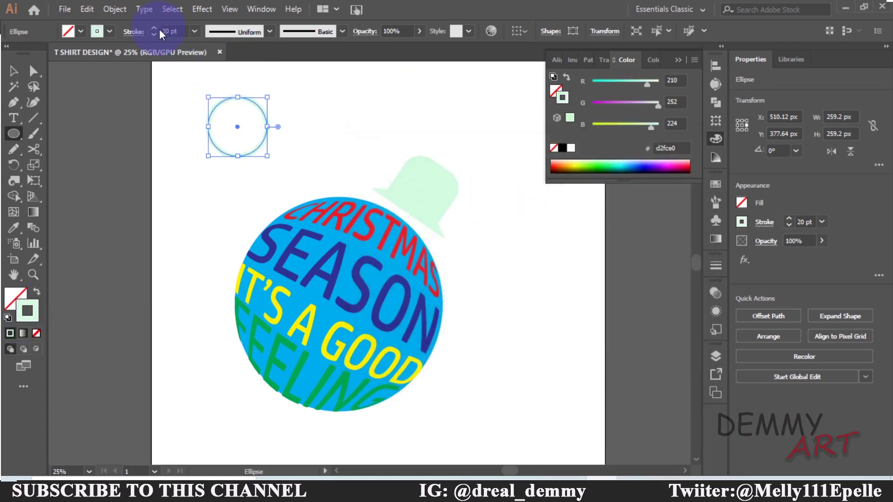
# Change the ring's stroke weight to 40 pt.
pyautogui.click(194, 31)
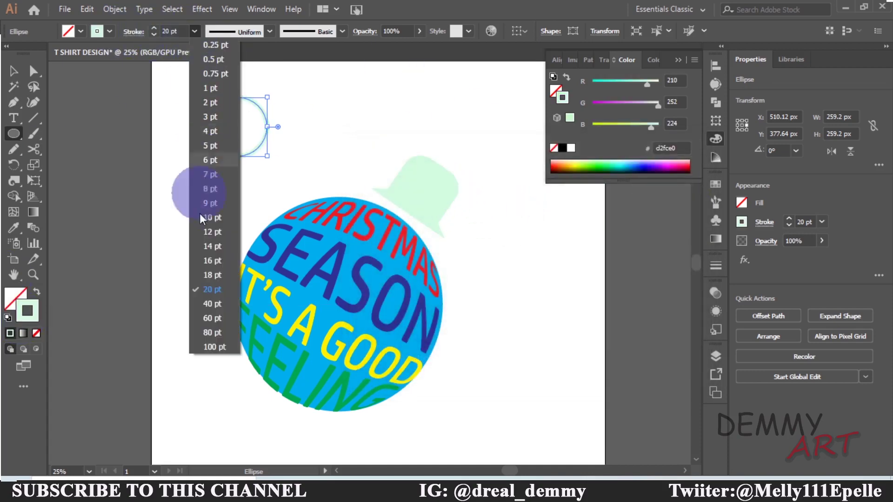
pyautogui.click(213, 331)
pyautogui.click(194, 31)
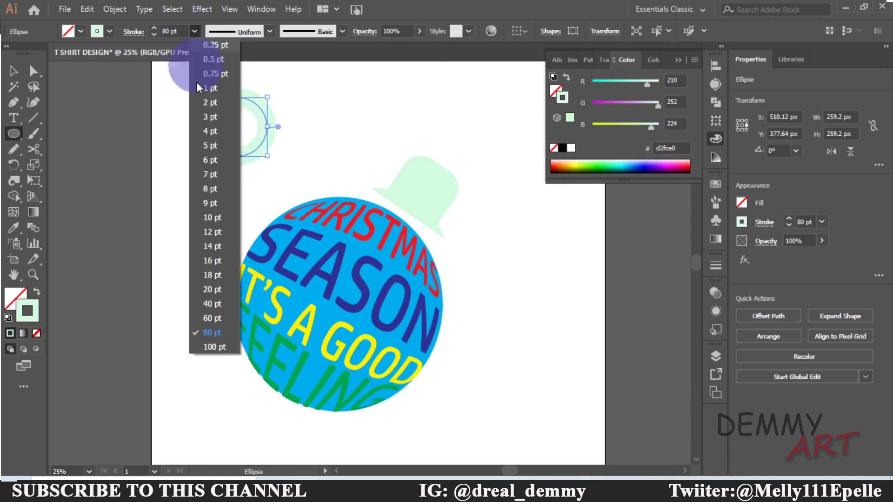
pyautogui.click(212, 303)
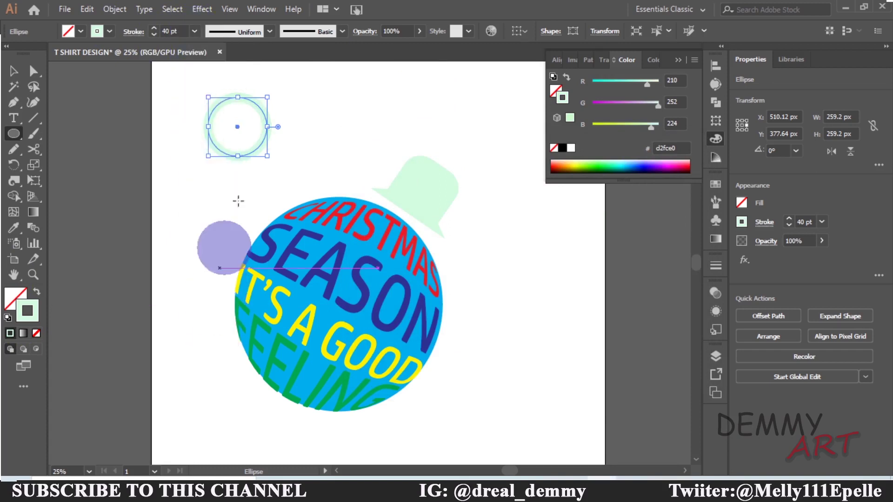
# Redraw the mint ring at a smaller size and drag it onto the top of the cap.
pyautogui.moveTo(251, 108)
pyautogui.mouseDown()
pyautogui.moveTo(263, 153)
pyautogui.moveTo(249, 138)
pyautogui.mouseUp()
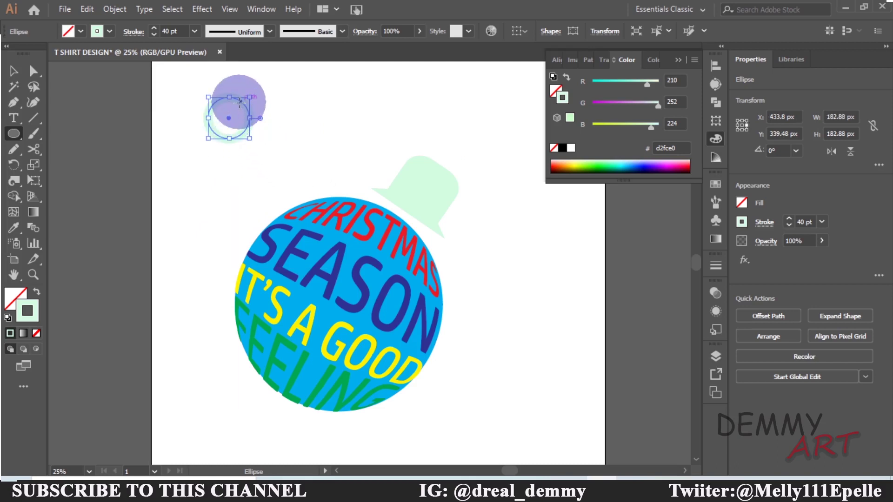
pyautogui.click(240, 101)
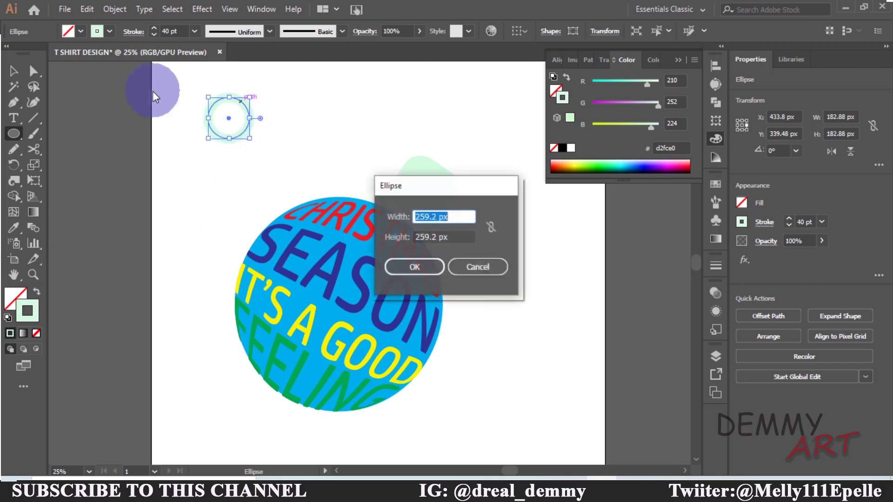
pyautogui.click(485, 263)
pyautogui.press('v')
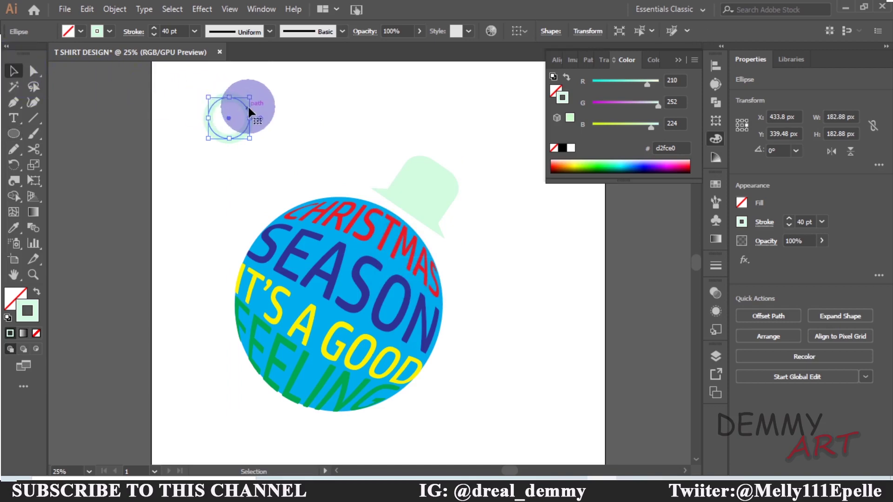
pyautogui.moveTo(251, 116)
pyautogui.mouseDown()
pyautogui.moveTo(458, 162)
pyautogui.moveTo(465, 150)
pyautogui.mouseUp()
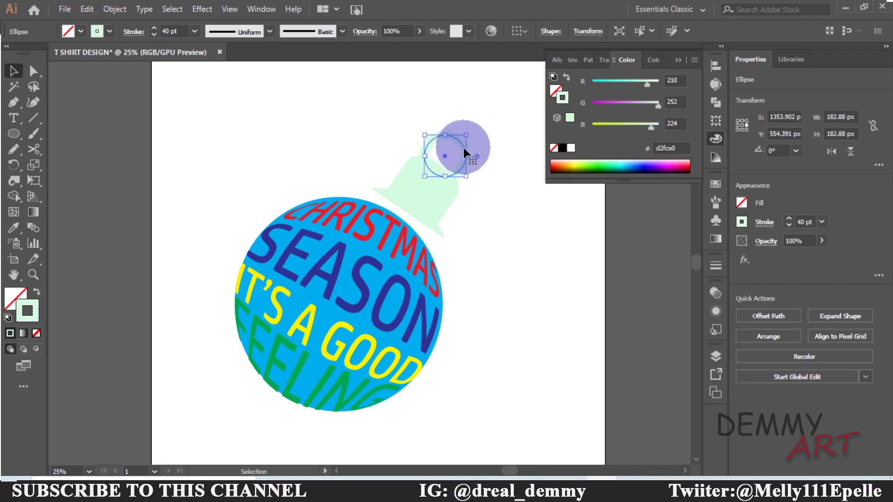
pyautogui.click(511, 211)
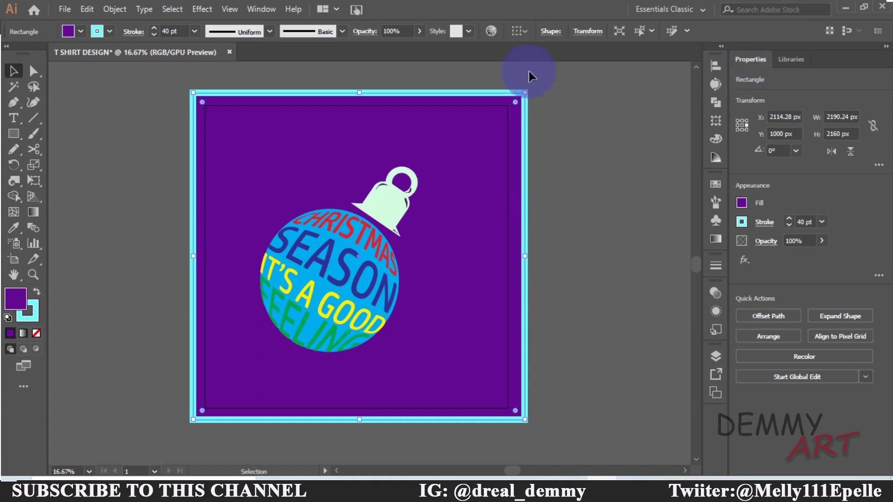
# Drag the purple background's corners until it is an even square about 2045 px per side.
pyautogui.moveTo(526, 93); pyautogui.dragTo(511, 101)
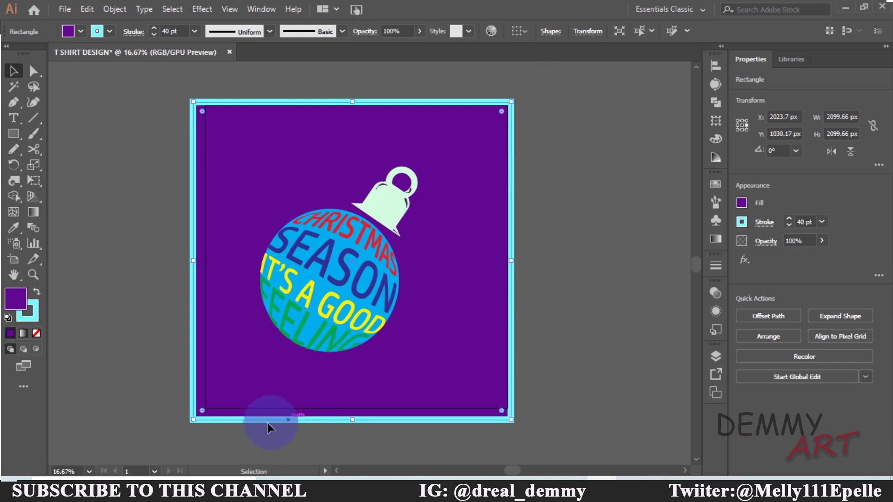
pyautogui.moveTo(193, 419); pyautogui.dragTo(202, 412)
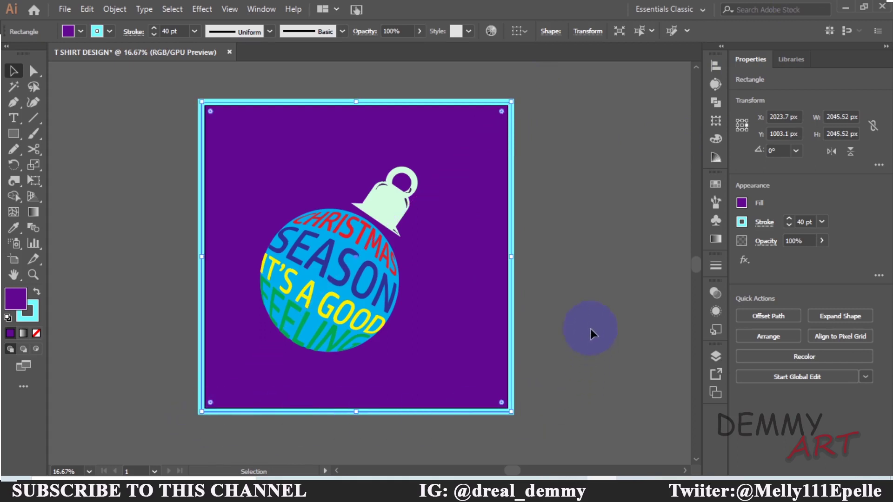
pyautogui.click(589, 333)
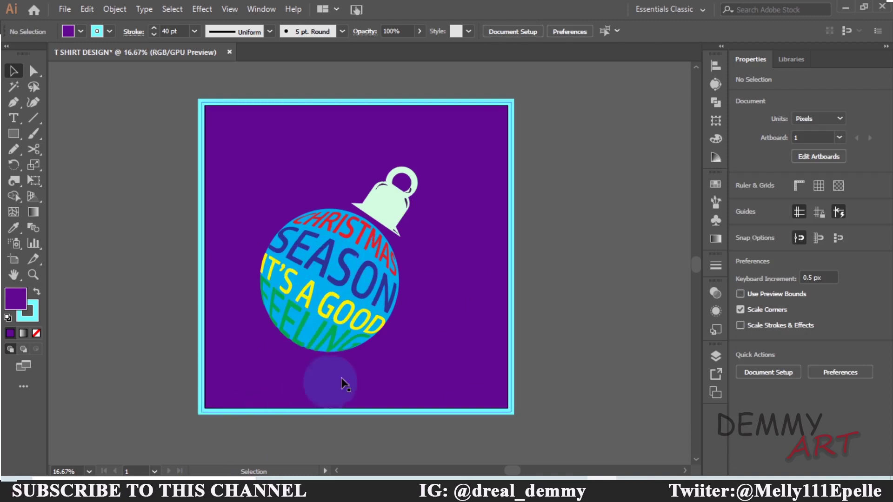
pyautogui.moveTo(275, 232); pyautogui.dragTo(284, 241)
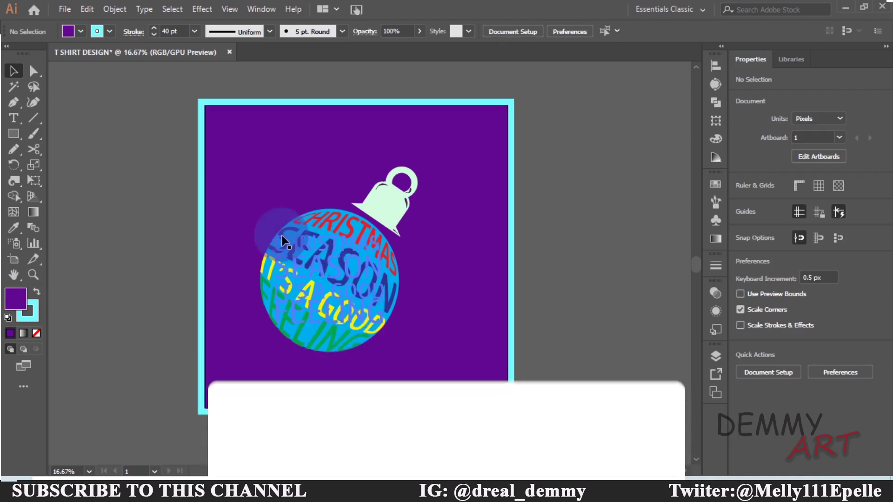